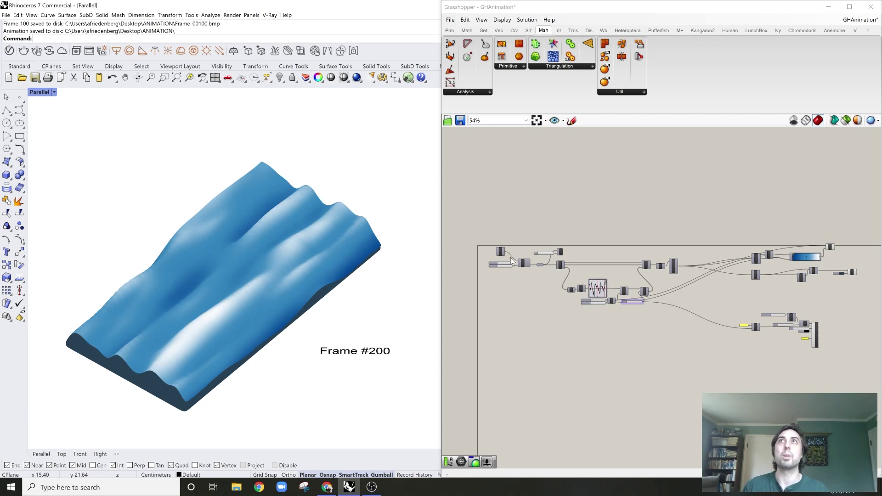
Zoom the canvas from 54% to 235% onto the PlaneSrf, Grid and Point components.
scroll(510, 251, "up", 3)
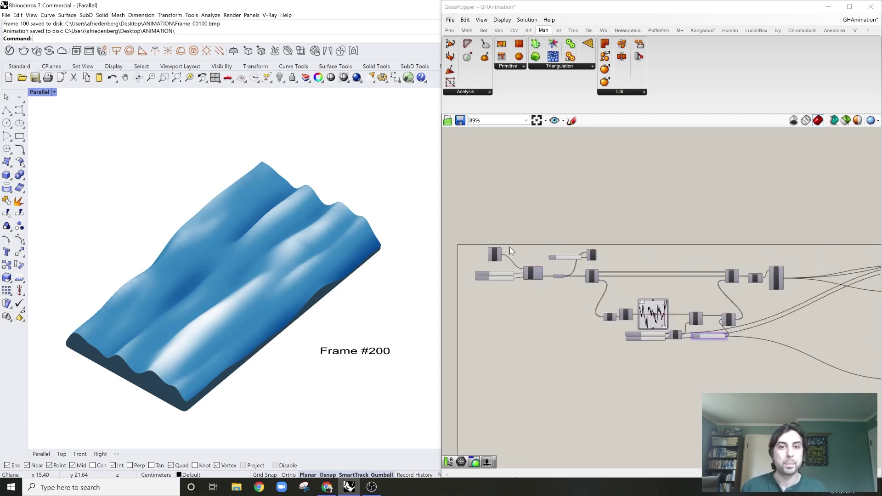
scroll(519, 248, "up", 3)
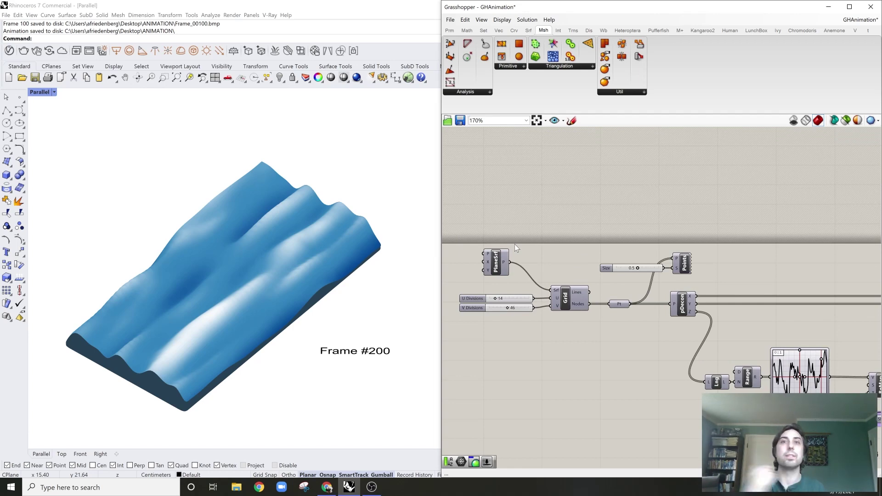
scroll(515, 245, "up", 1)
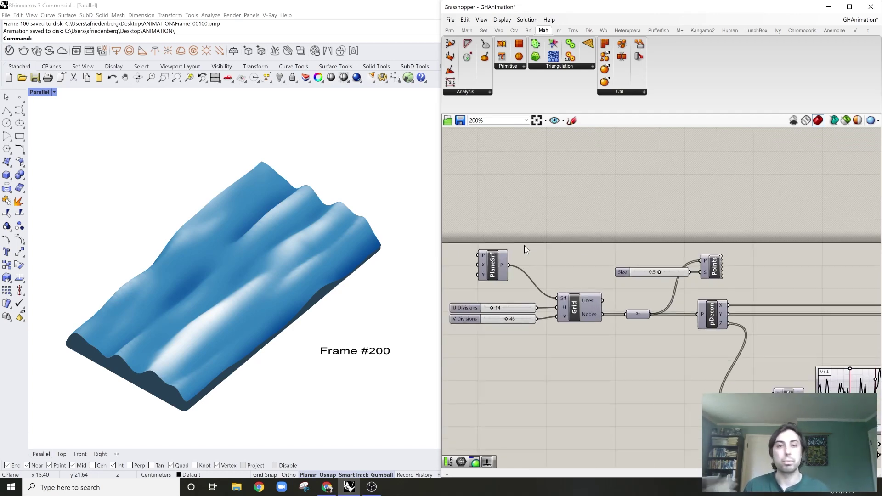
scroll(511, 246, "up", 1)
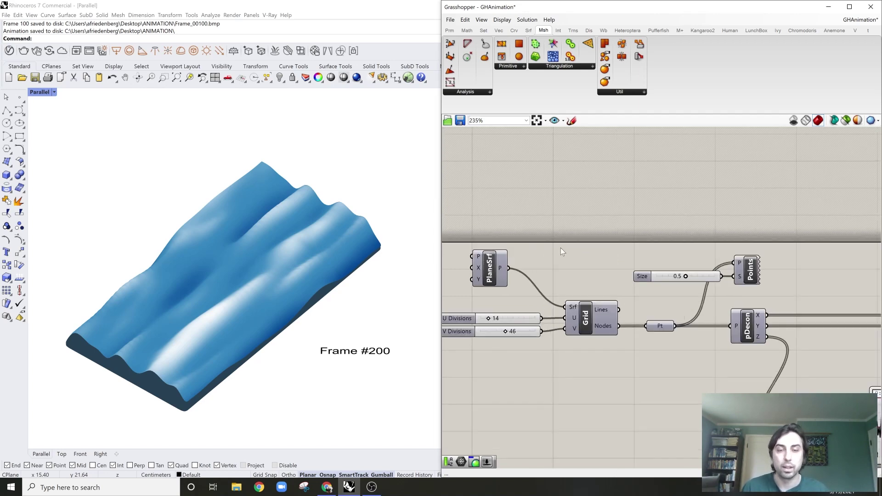
Place a Bifocals component above the definition to label every component.
double_click(675, 199)
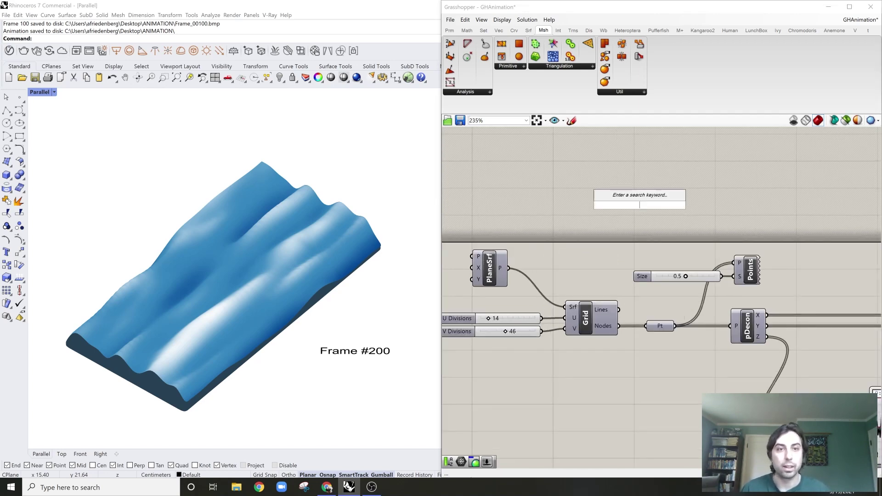
type("bir")
key("BackSpace")
type("focals")
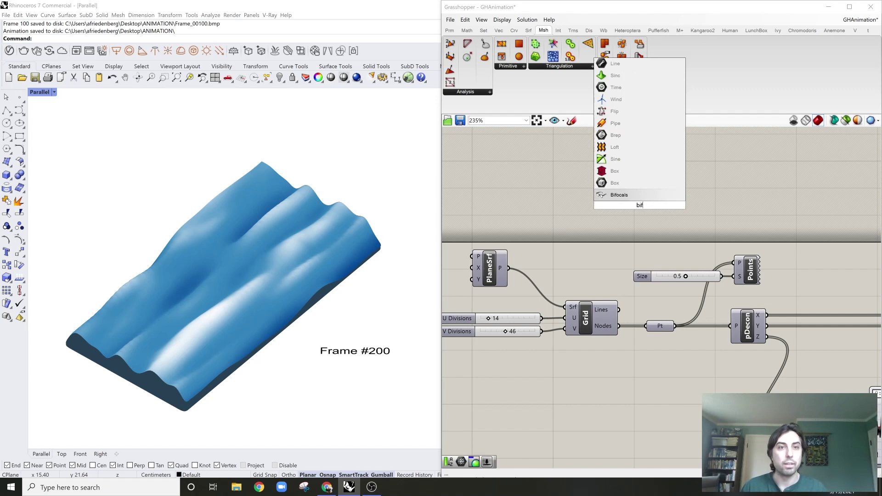
key("Return")
scroll(643, 210, "down", 2)
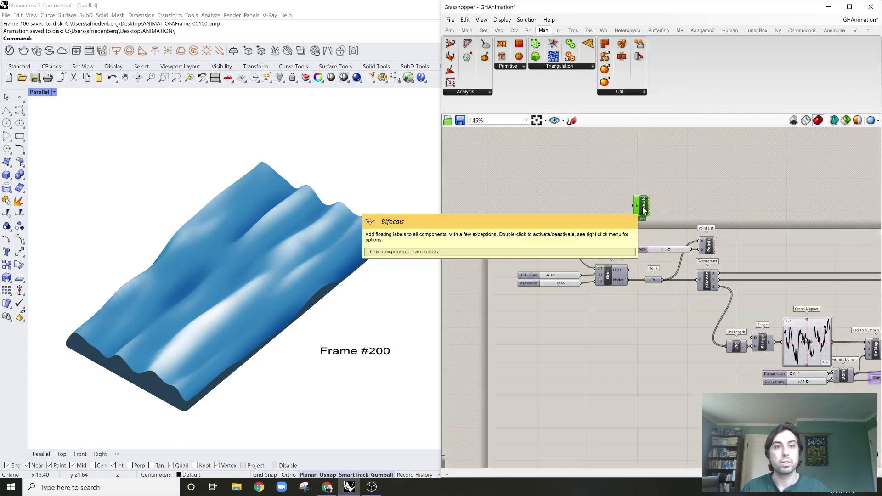
left_click_drag(641, 204, 534, 168)
scroll(592, 210, "up", 3)
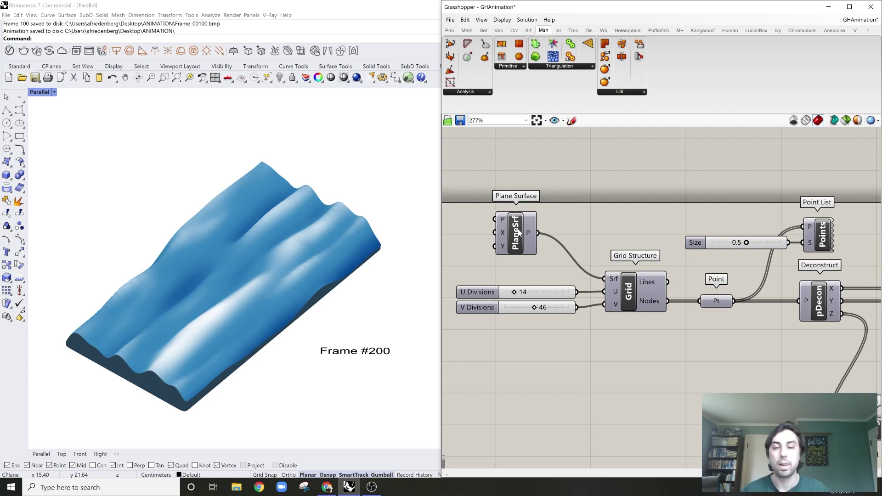
Preview the starting plane surface, then the grid of nodes on it.
left_click(848, 125)
left_click_drag(581, 205, 520, 242)
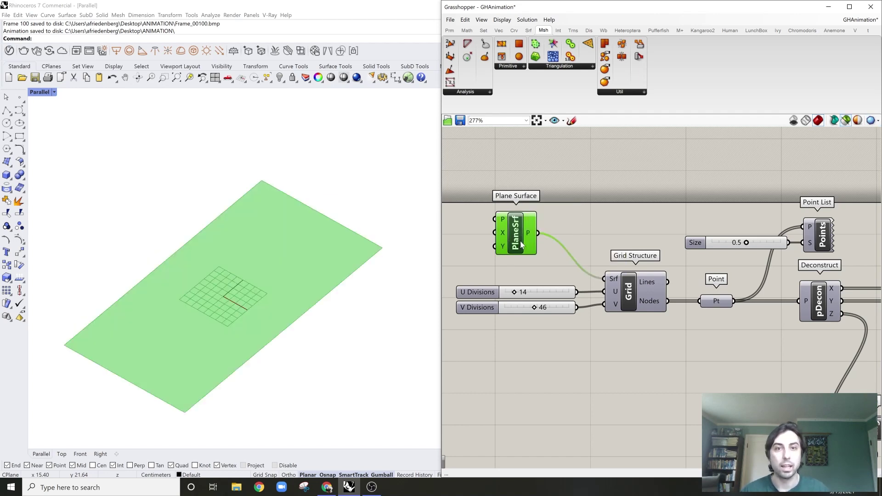
right_click_drag(642, 269, 575, 248)
left_click(575, 248)
left_click(571, 276)
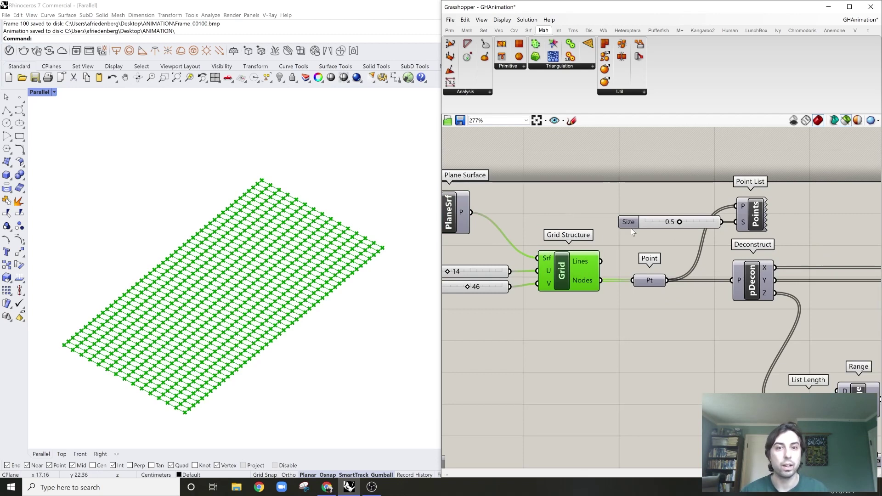
Show index numbers on the grid points with the Point List component.
mouse_move(630, 228)
right_mouse_down()
mouse_move(627, 199)
mouse_move(638, 214)
right_mouse_up()
left_click(680, 218)
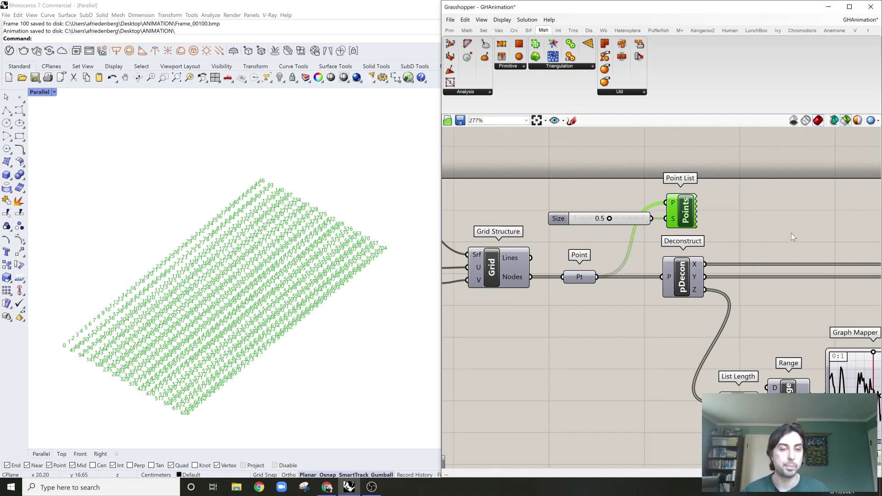
right_click_drag(792, 233, 664, 230)
scroll(663, 229, "down", 1)
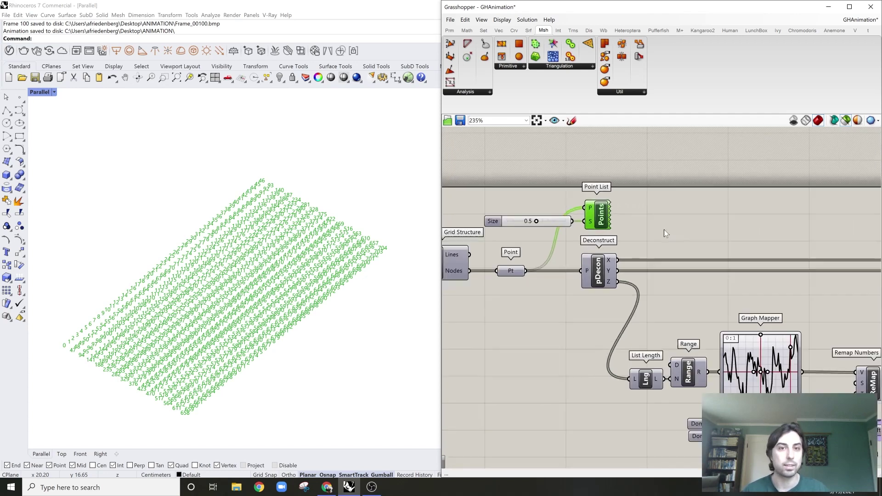
right_click_drag(754, 244, 580, 226)
Preview the wave-displaced points, then bring the Graph Mapper into view.
left_click(760, 252)
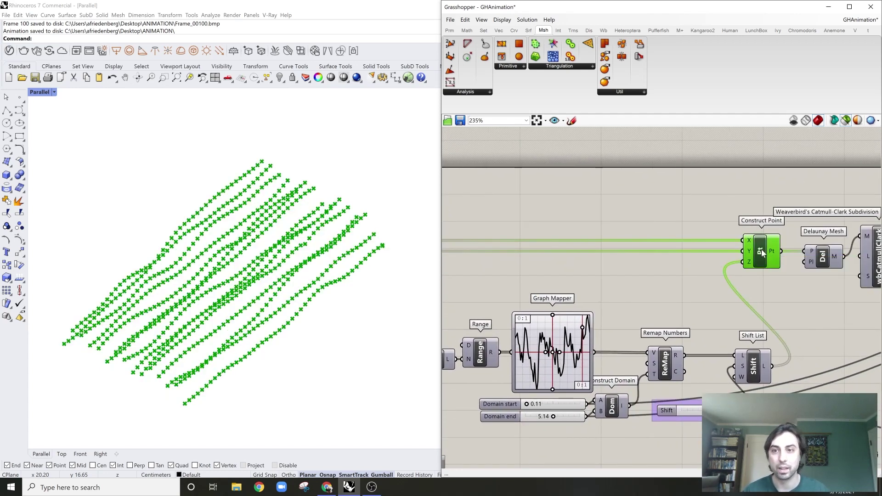
left_click(581, 233)
right_click_drag(581, 233, 669, 233)
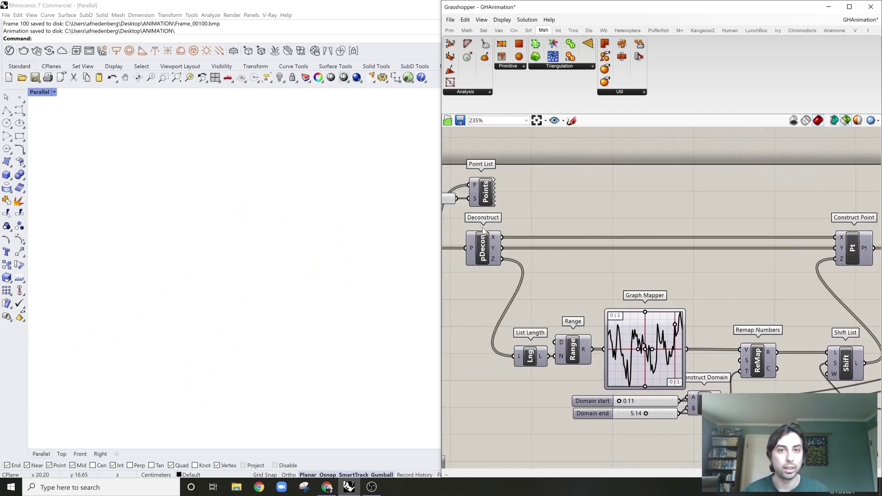
right_click_drag(660, 278, 642, 268)
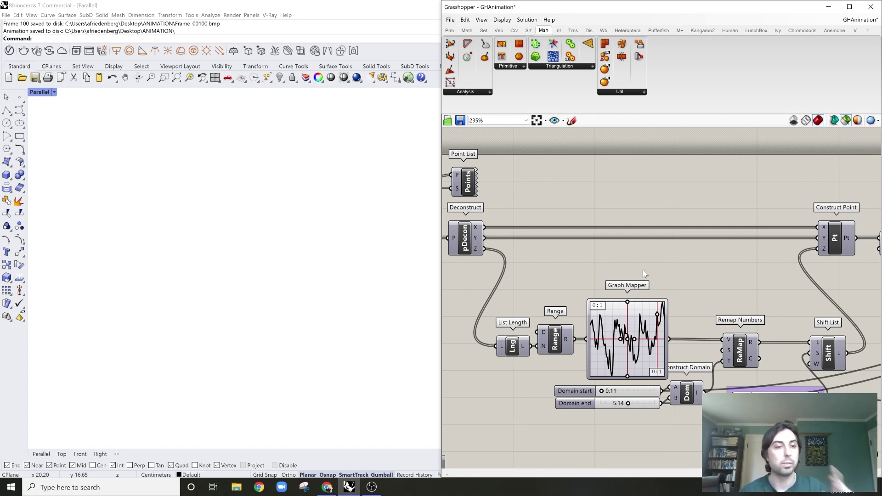
right_click_drag(643, 269, 617, 267)
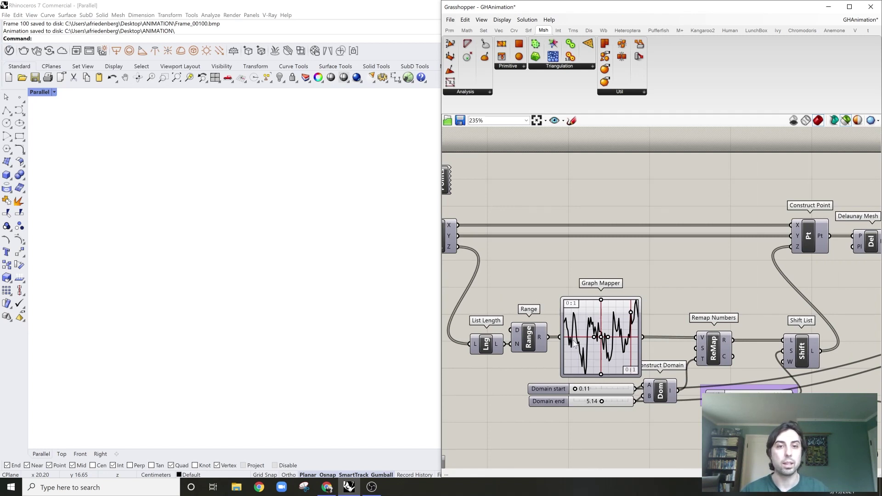
Set the Graph Mapper's graph type to Perlin noise.
right_click(612, 324)
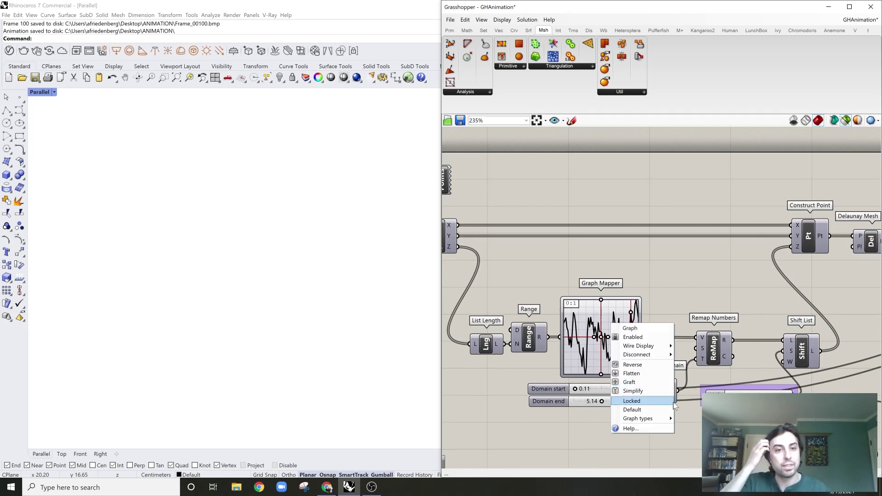
mouse_move(666, 418)
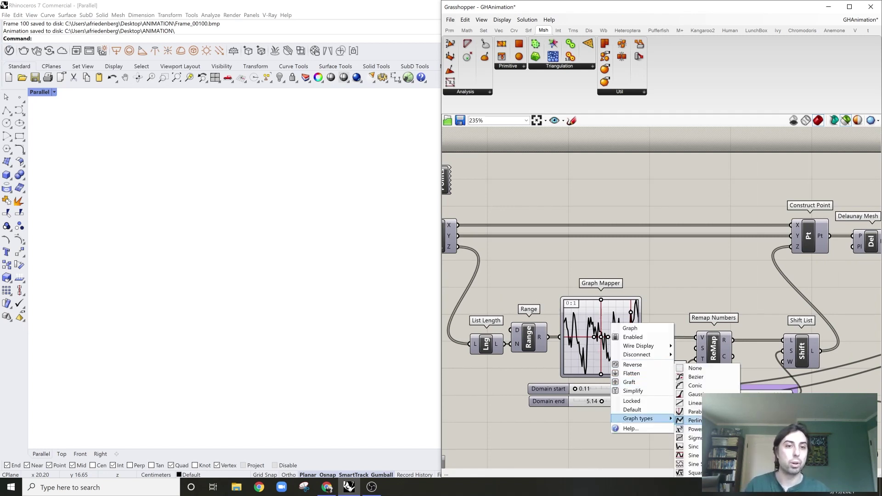
left_click(691, 288)
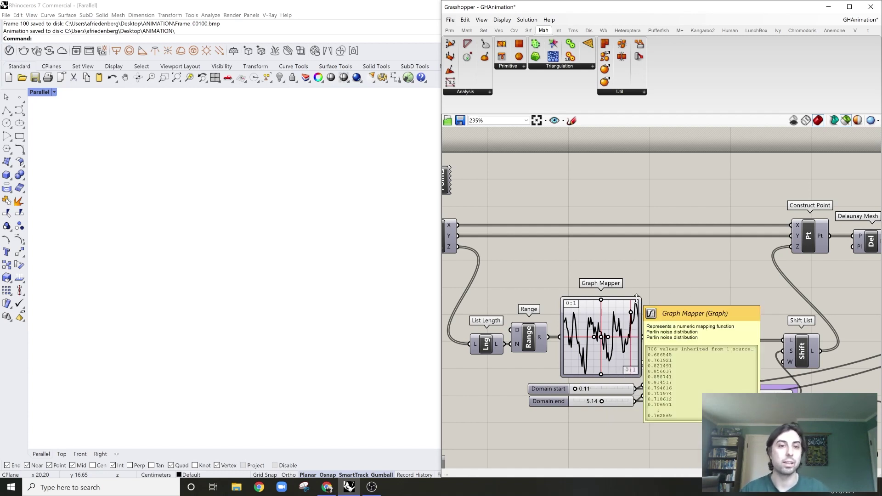
right_click_drag(639, 266, 573, 263)
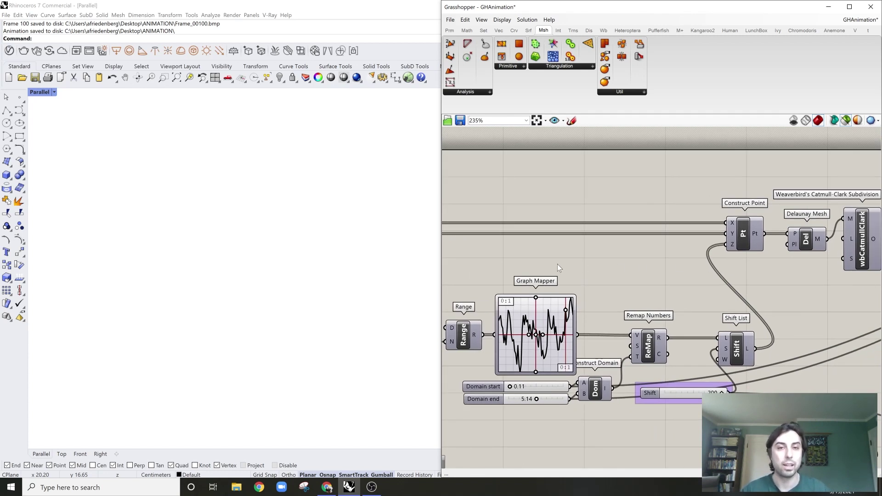
Widen the Grasshopper window by dragging its left edge.
right_click_drag(558, 263, 618, 263)
scroll(561, 266, "down", 1)
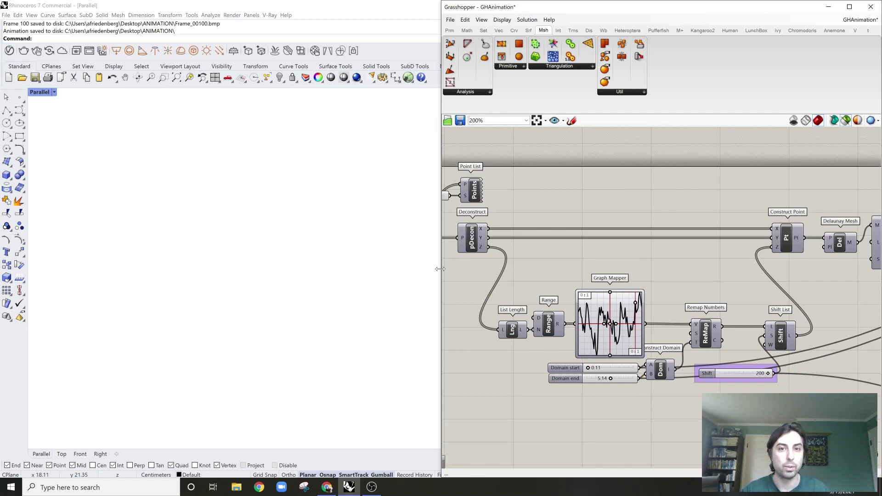
left_click_drag(442, 268, 343, 265)
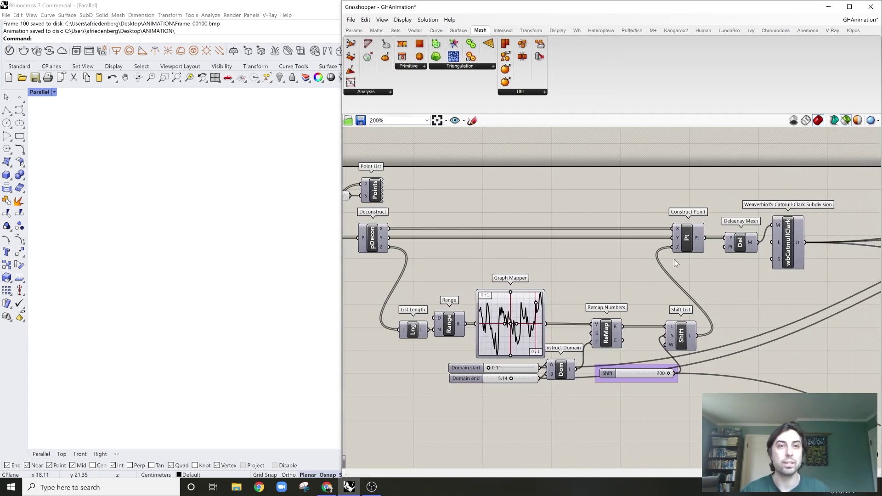
Preview the wave-displaced points, the Delaunay mesh and the Catmull-Clark smoothed mesh in turn.
left_click(688, 250)
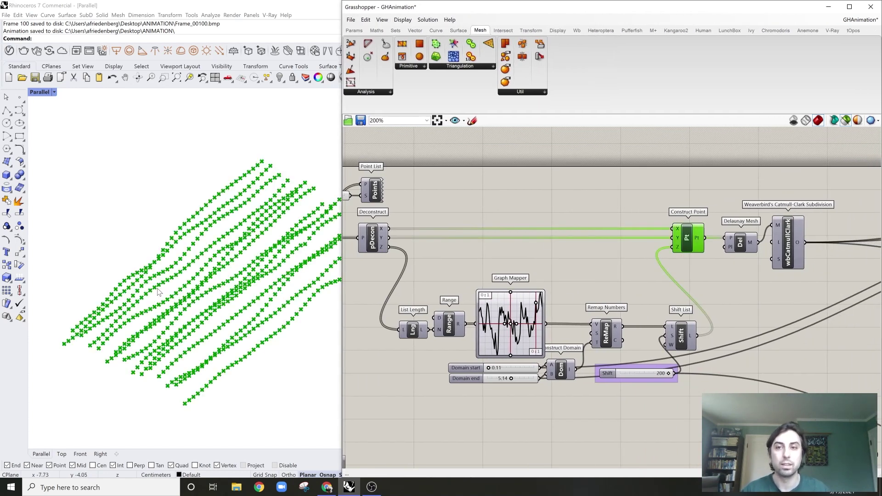
right_click_drag(661, 304, 536, 300)
left_click(614, 244)
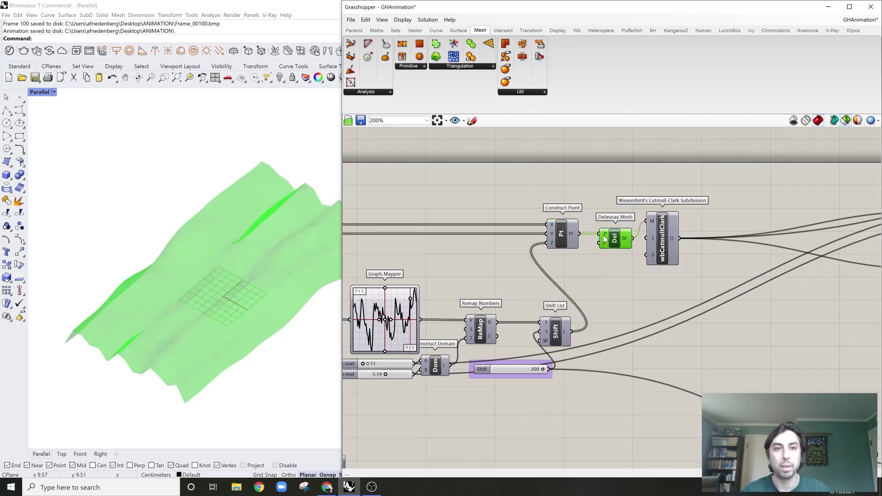
left_click(663, 236)
left_click(720, 201)
scroll(669, 229, "up", 2)
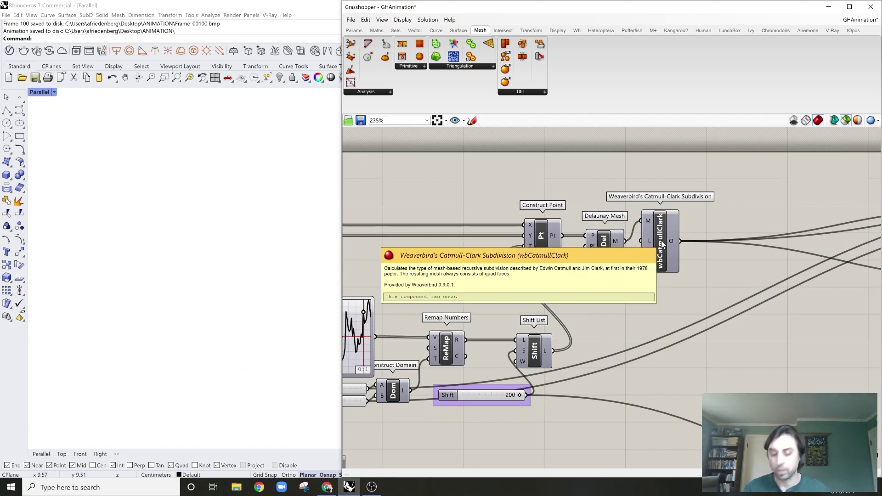
Reveal the Weaverbird tab that supplies the Catmull-Clark component.
left_click(660, 241, "ctrl+alt")
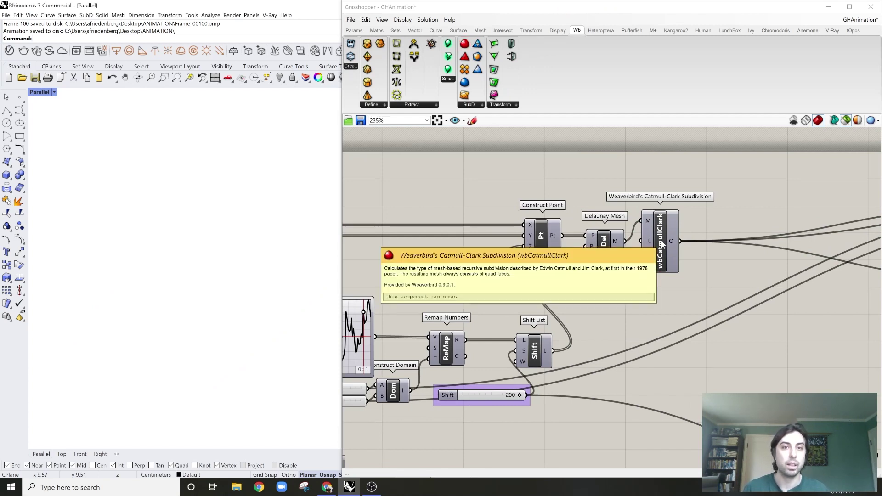
scroll(701, 274, "down", 1)
right_click_drag(726, 274, 543, 268)
scroll(500, 258, "down", 3)
scroll(500, 259, "up", 5)
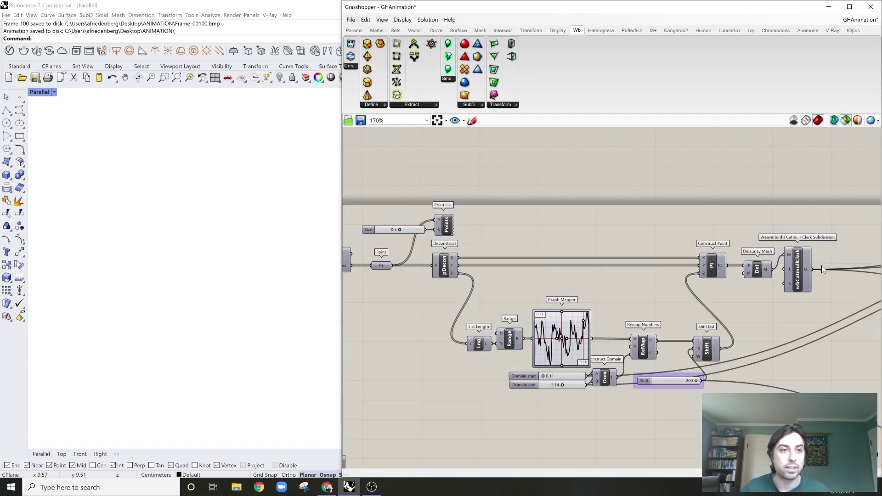
Preview the smoothed wave mesh and look over the domain sliders.
left_click(790, 281)
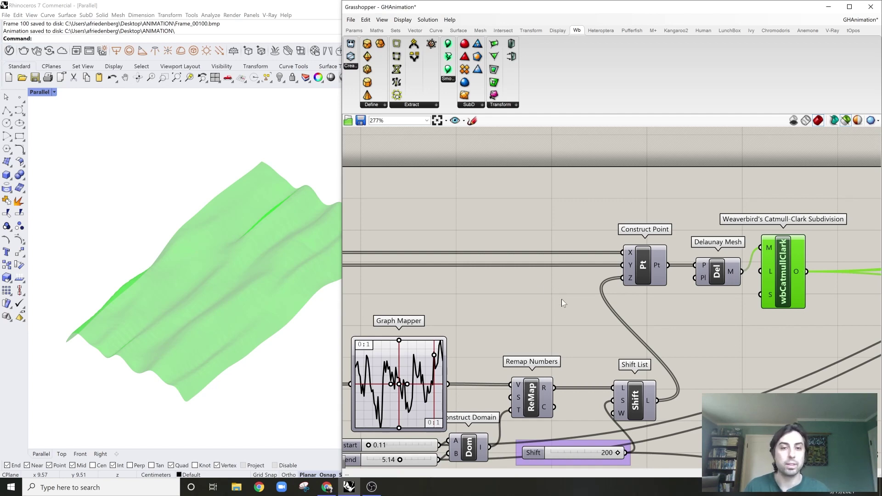
right_click_drag(562, 299, 605, 277)
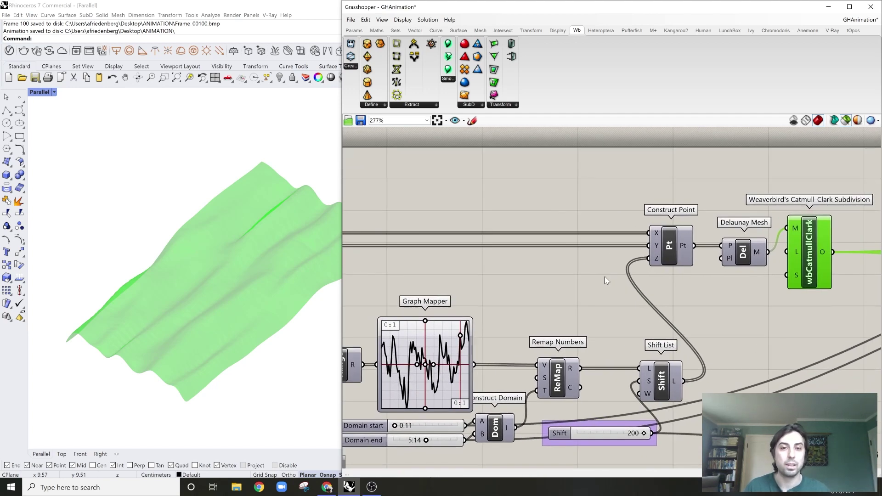
scroll(605, 276, "down", 3)
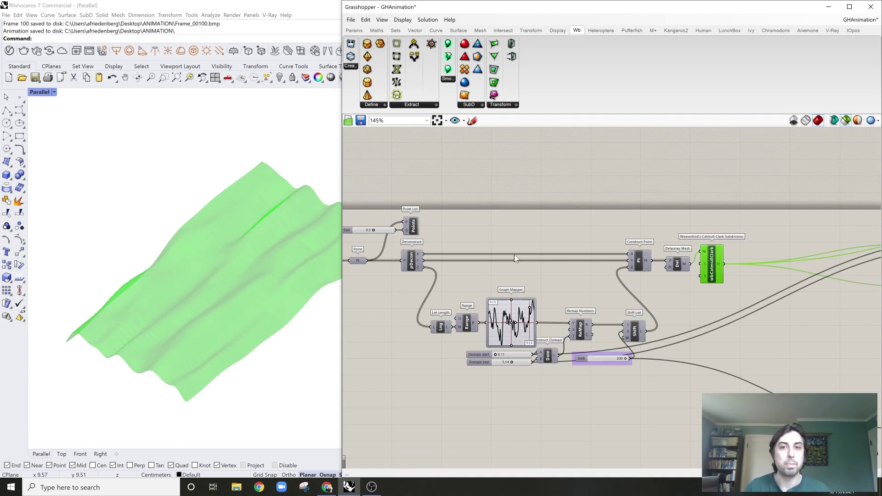
scroll(598, 328, "up", 3)
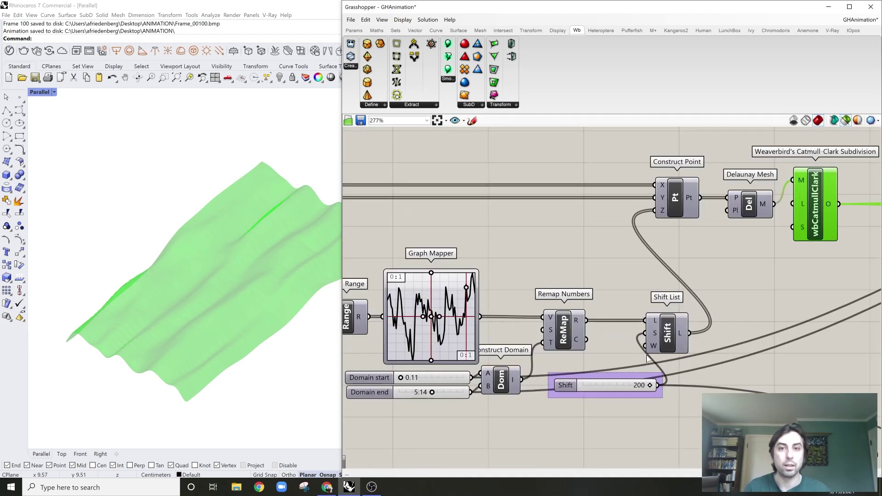
scroll(711, 308, "down", 3)
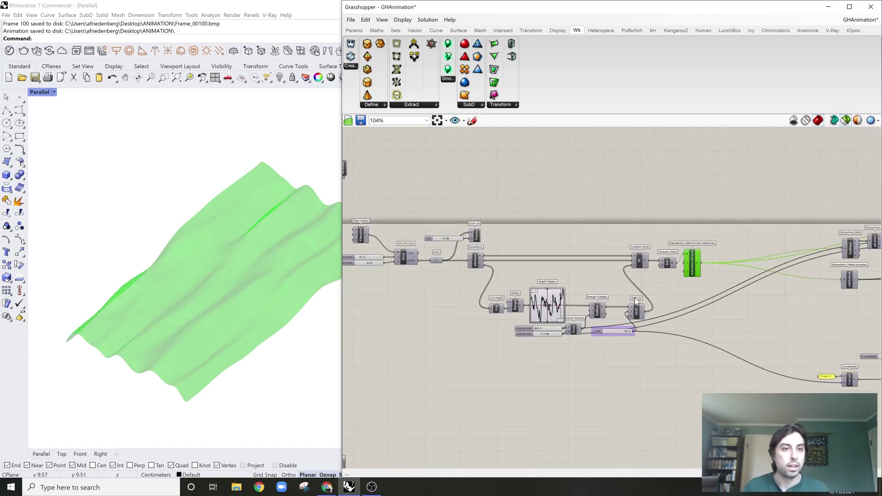
scroll(648, 297, "up", 3)
Pan toward the Graph Mapper area and preview the subdivision mesh again.
left_click(712, 288)
right_click_drag(746, 282, 457, 284)
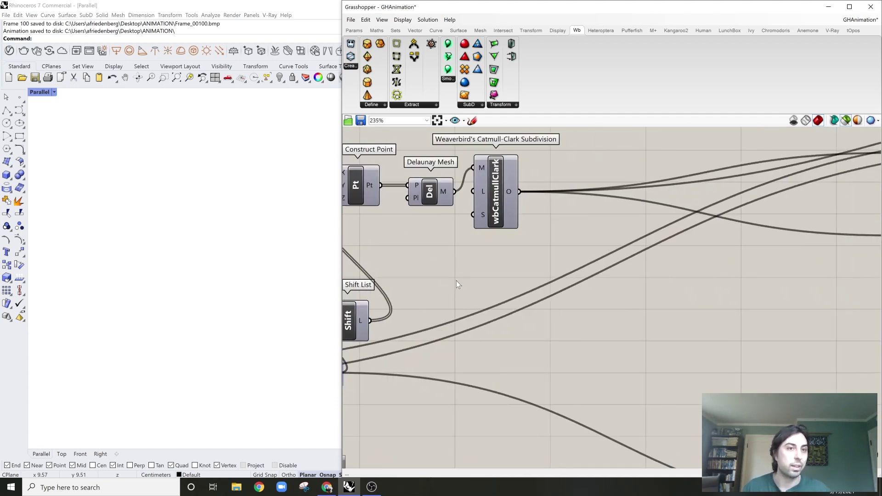
scroll(705, 288, "down", 5)
scroll(366, 311, "up", 4)
scroll(396, 278, "up", 2)
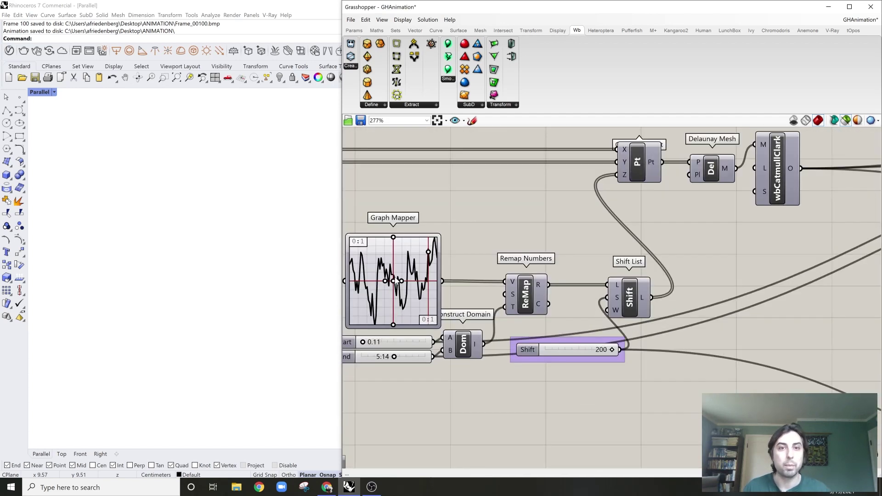
left_click(772, 220)
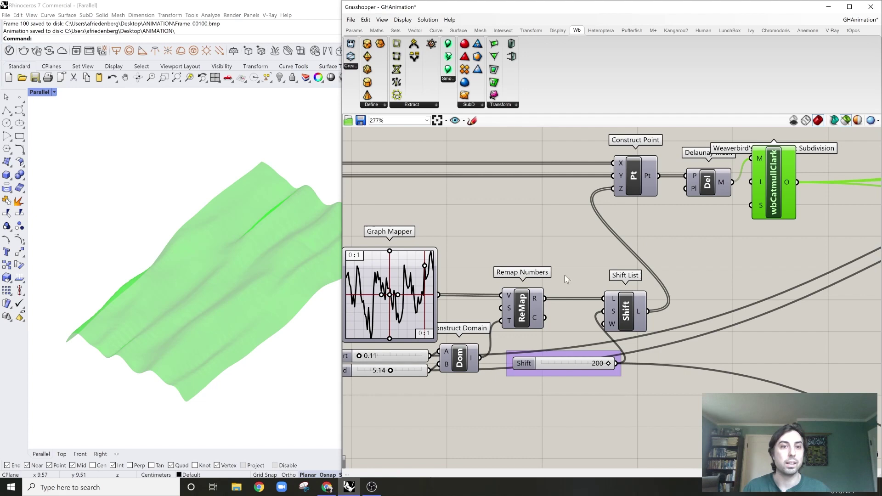
scroll(495, 333, "up", 3)
scroll(437, 307, "down", 1)
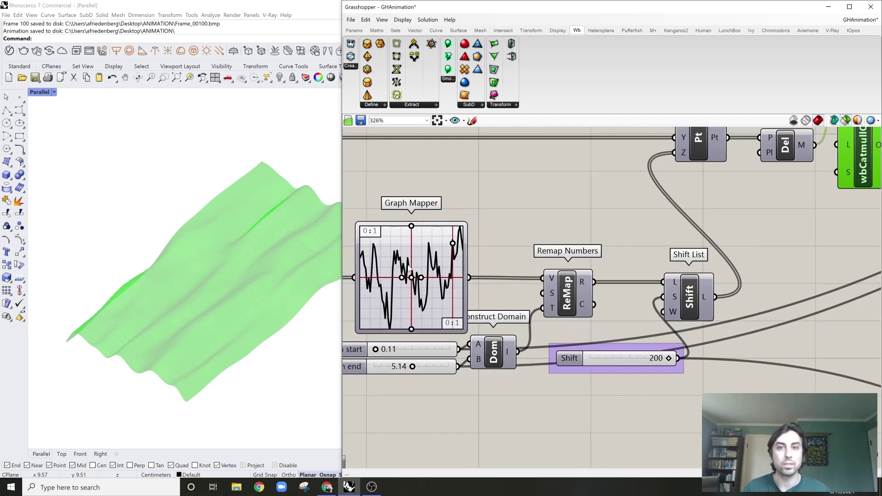
scroll(536, 239, "down", 1)
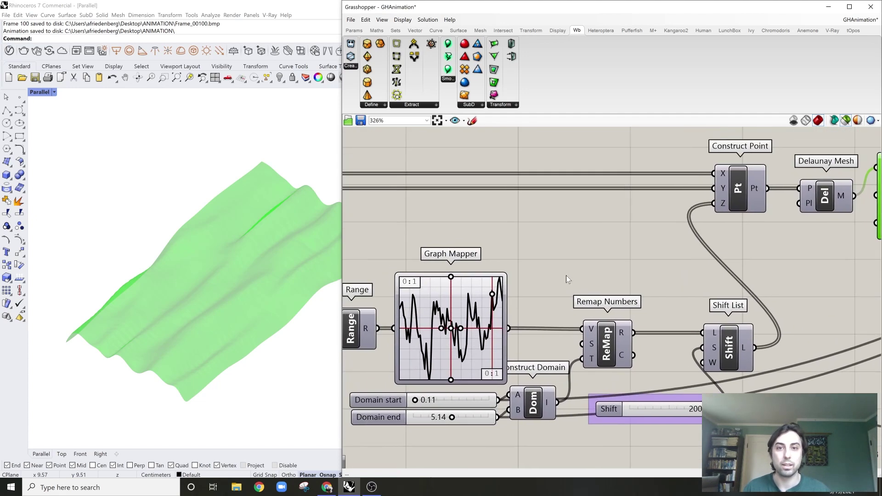
Place a Panel wired to the Graph Mapper output and move it below the nodes.
double_click(572, 246)
type("panel")
key("Return")
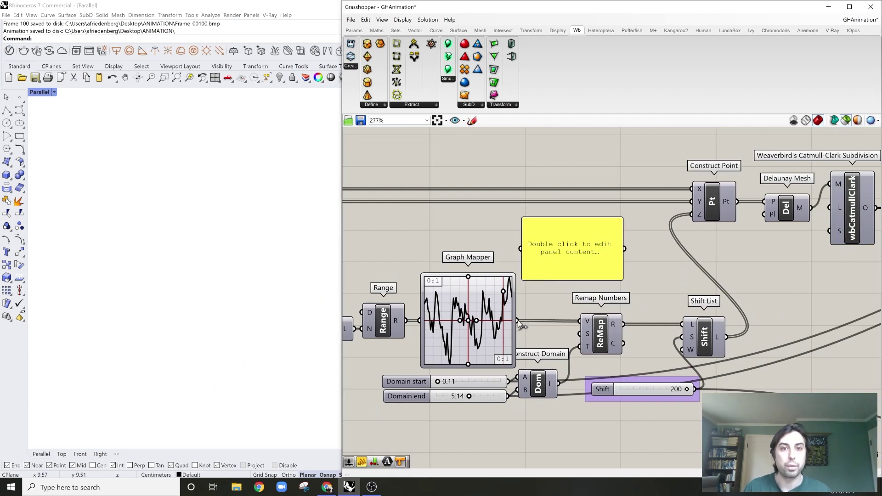
left_click_drag(518, 321, 603, 331)
left_click_drag(614, 182, 589, 411)
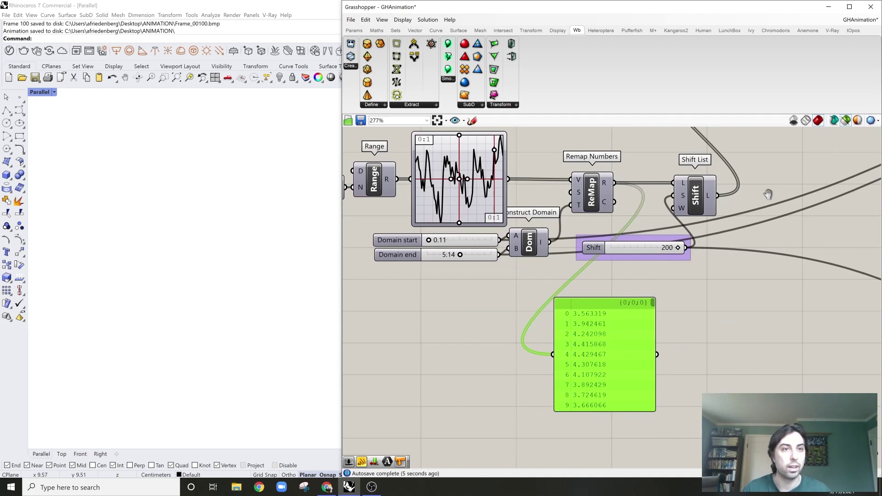
Copy the value panel and feed the Shift List output into the copy.
right_click_drag(769, 194, 717, 193)
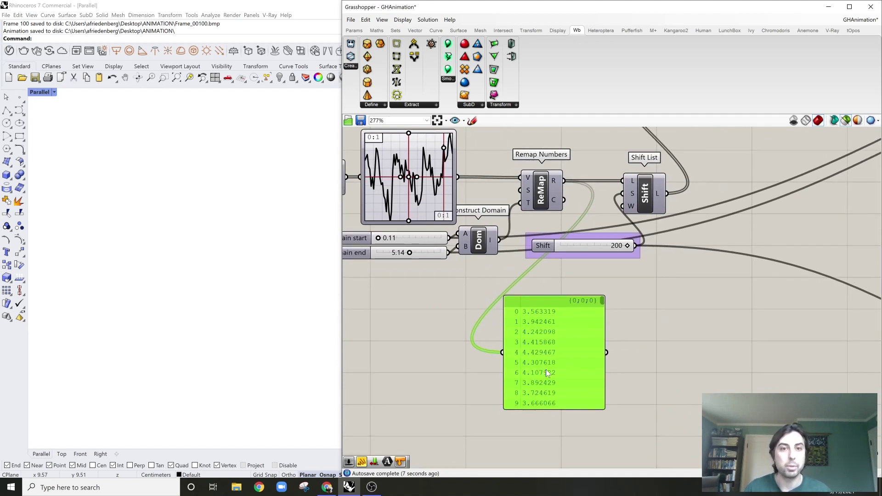
left_click_drag(545, 369, 699, 360, "alt")
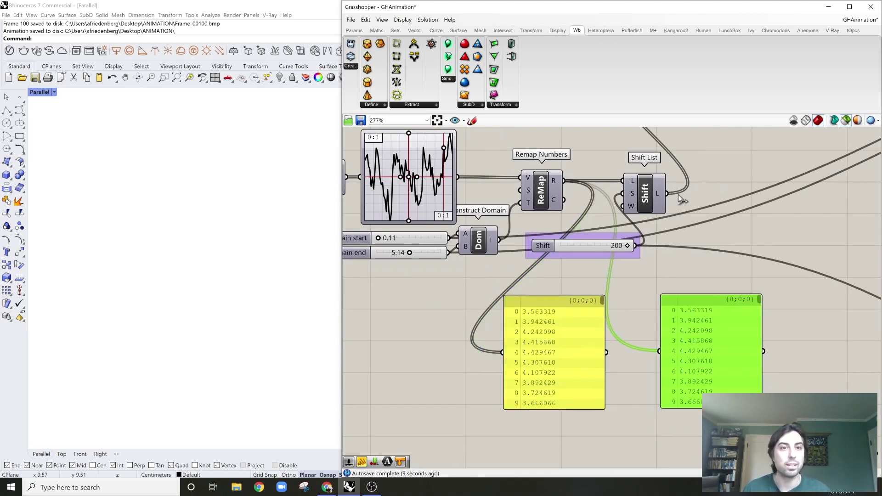
left_click_drag(668, 193, 659, 351)
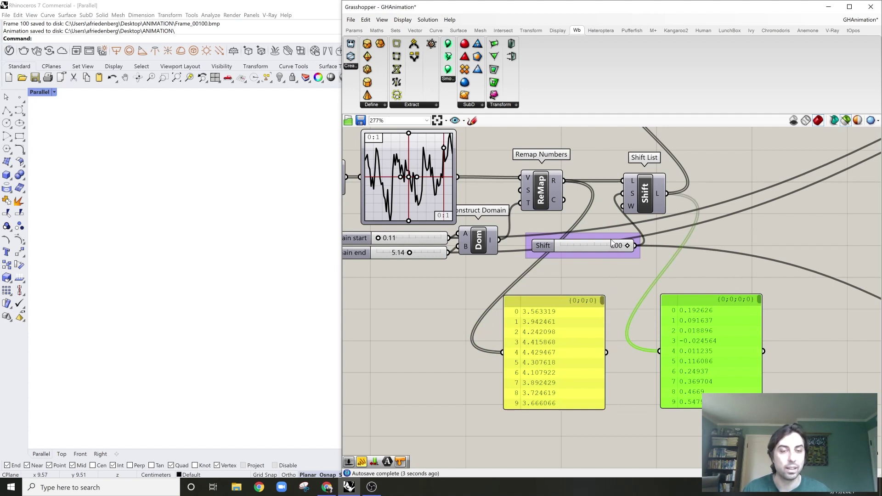
Lower the Shift slider to 84 to show Frame #84, then delete both value panels.
left_click(850, 123)
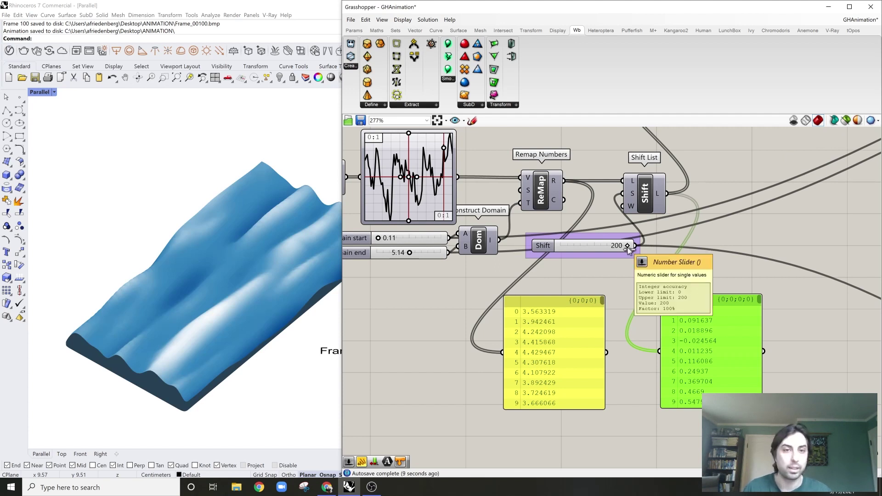
mouse_move(628, 250)
left_mouse_down()
mouse_move(563, 247)
mouse_move(629, 247)
left_mouse_up()
right_click_drag(300, 252, 250, 252)
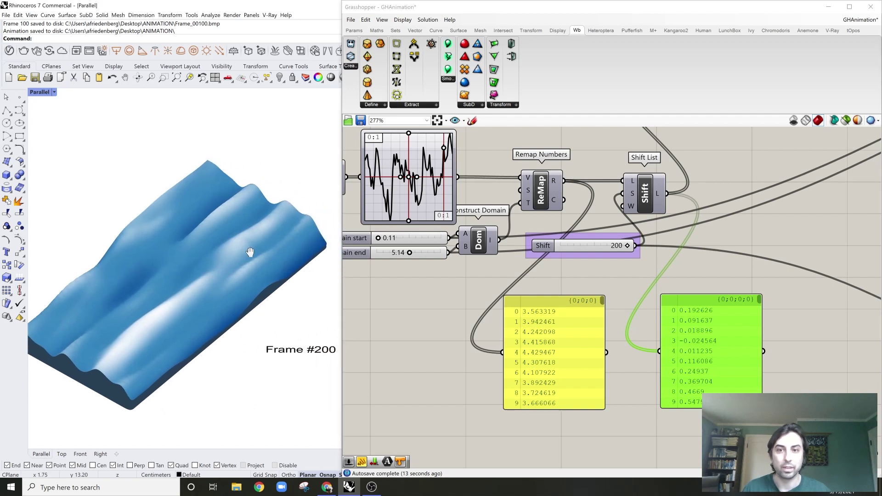
left_click_drag(628, 246, 600, 249)
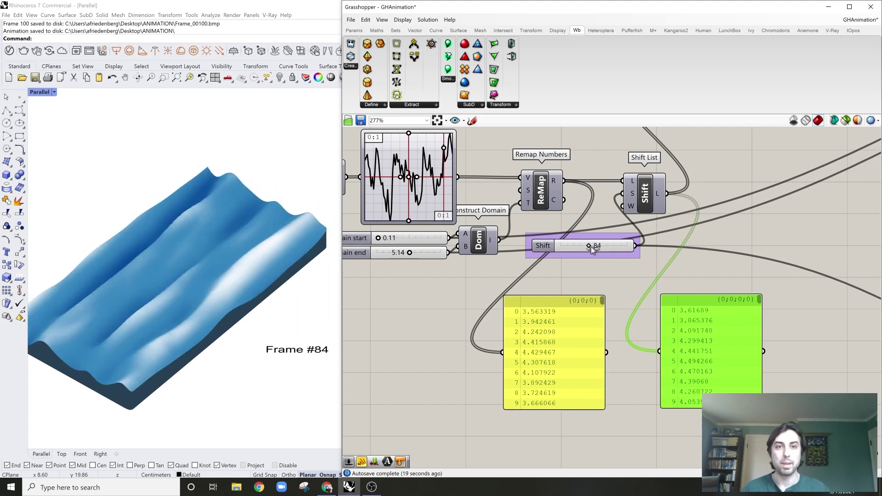
left_click_drag(786, 329, 508, 373)
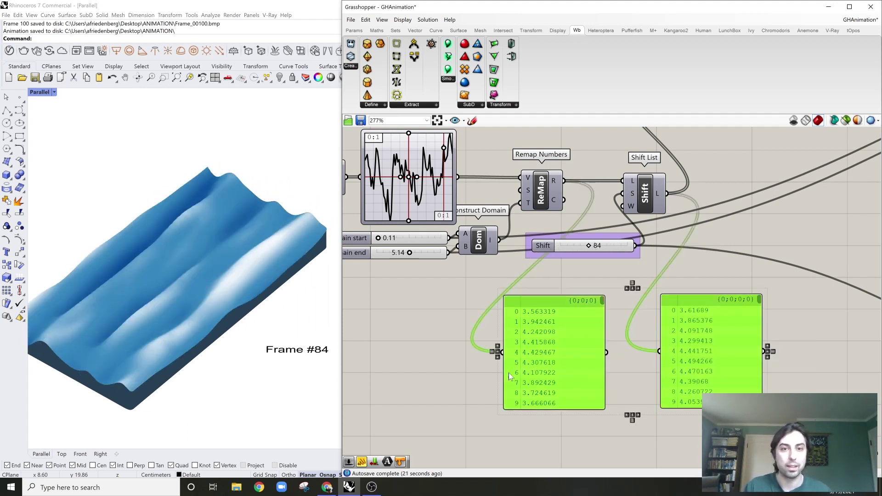
key("Delete")
Pan to the upstream nodes and select the subdivision to highlight its wires.
scroll(567, 318, "down", 4)
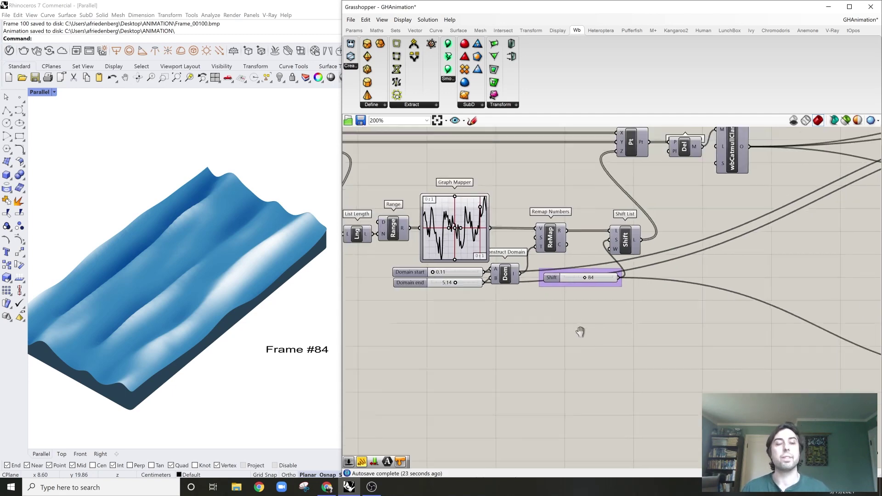
scroll(594, 349, "up", 2)
right_click_drag(592, 209, 593, 210)
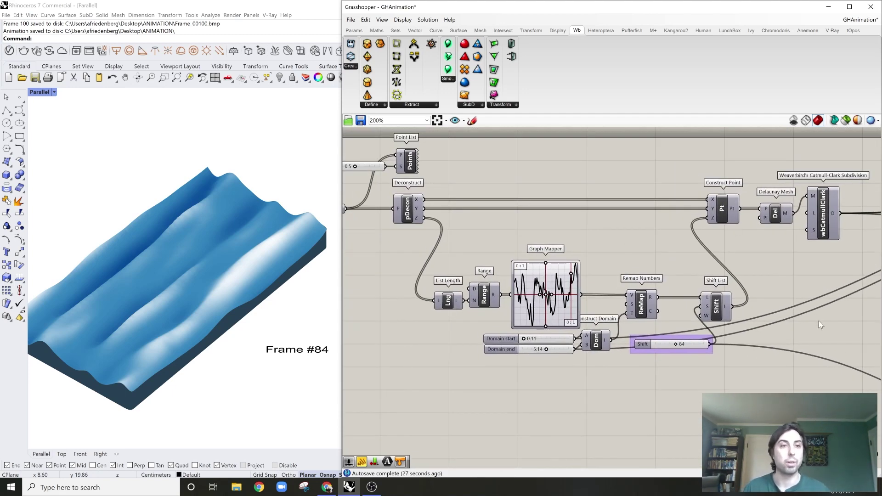
right_click_drag(819, 321, 564, 294)
left_click(577, 195)
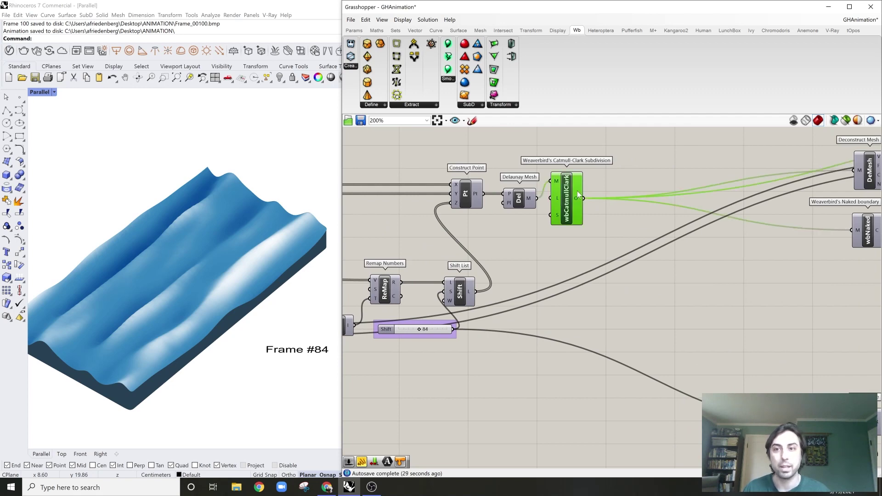
scroll(615, 213, "up", 1)
Bring Deconstruct Mesh, Gradient, Mesh Colours and Colour Swatch into view and inspect Mesh Colours.
right_click_drag(734, 226, 723, 201)
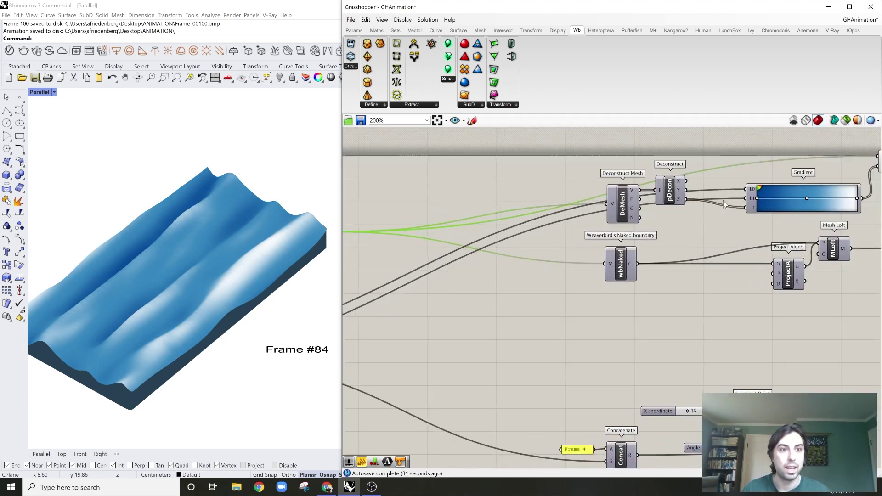
scroll(723, 200, "up", 3)
scroll(682, 232, "down", 1)
right_click_drag(681, 233, 630, 261)
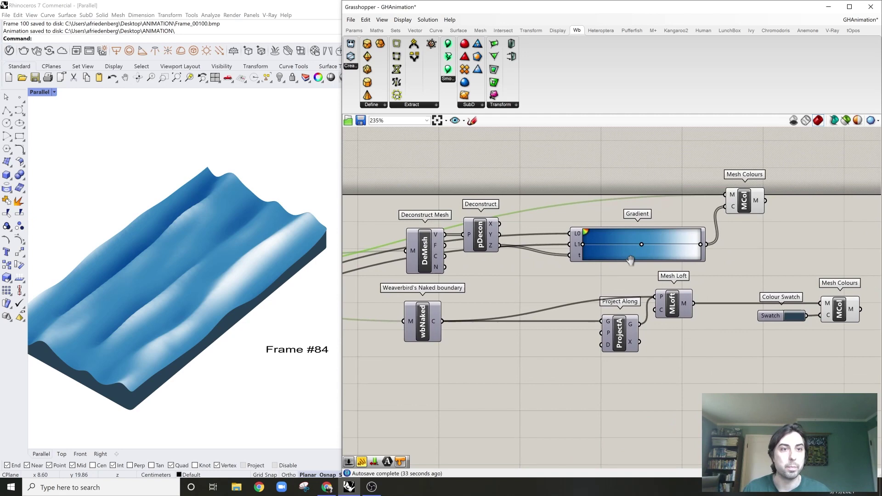
left_click(749, 205)
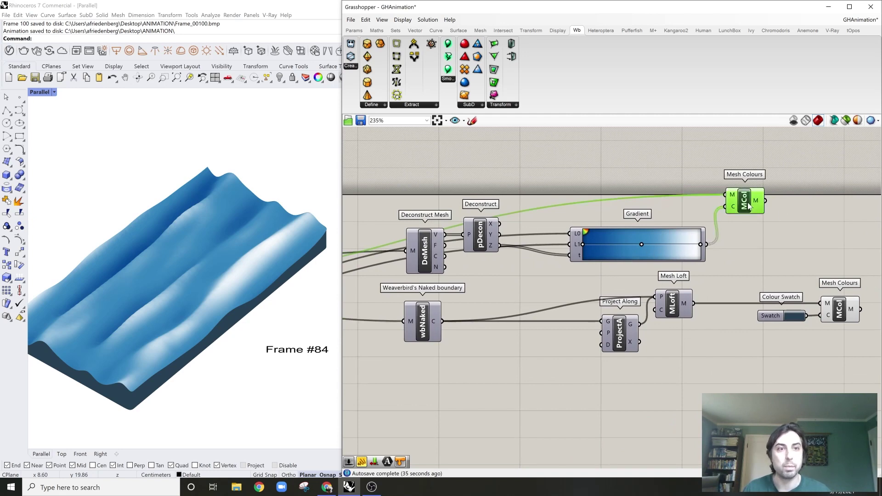
left_click(782, 192)
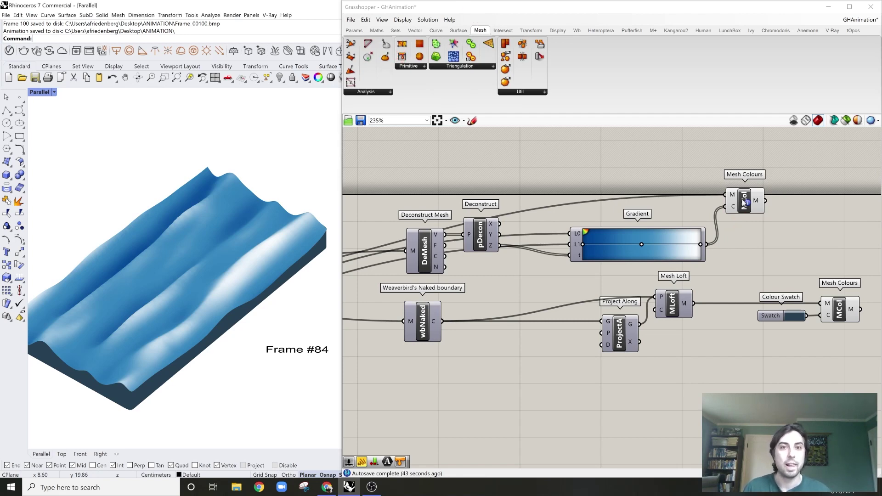
right_click_drag(601, 262, 632, 250)
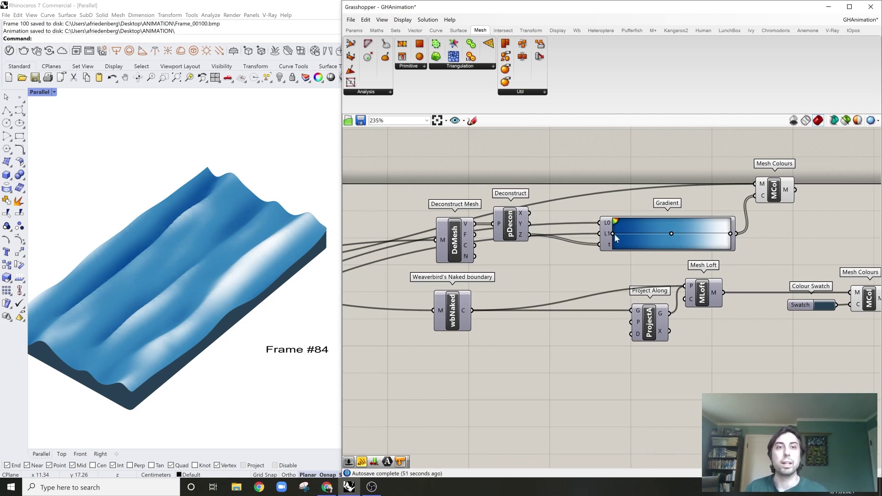
right_click_drag(768, 253, 740, 255)
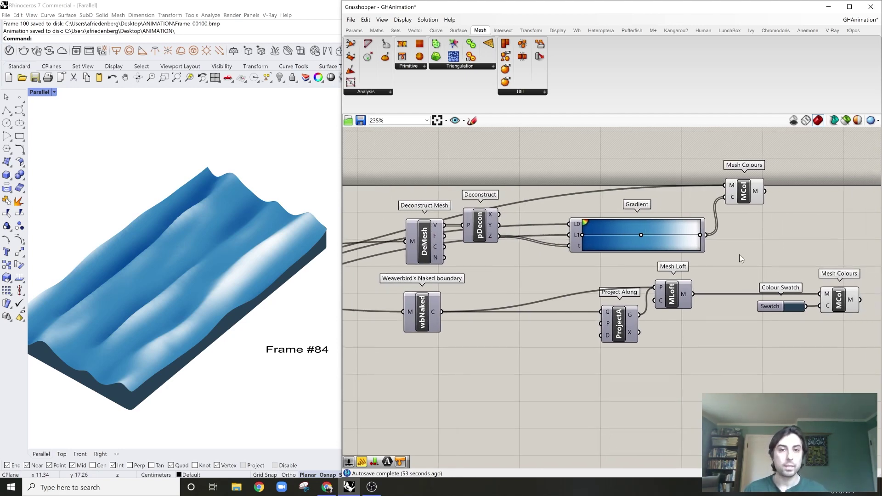
Locate the Naked Boundary's toolset and preview only the Colour Swatch-fed Mesh Colours.
left_click(421, 314, "ctrl+alt")
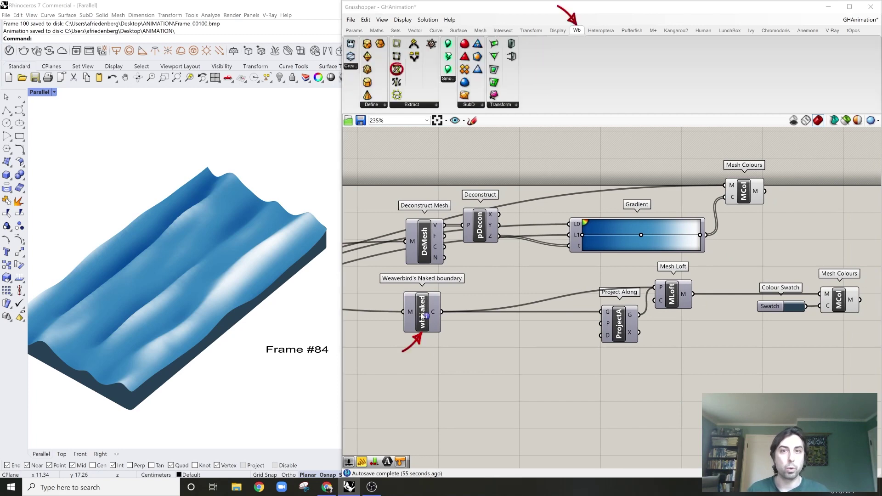
right_click_drag(713, 343, 697, 341)
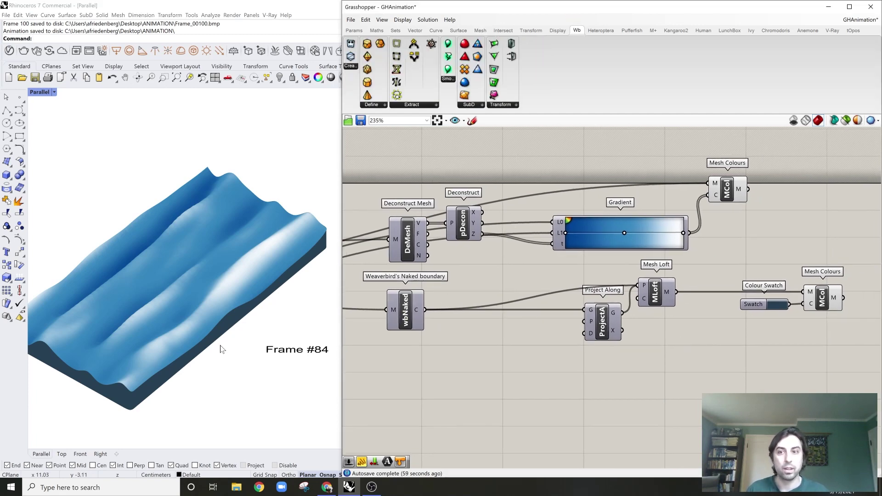
left_click(823, 303)
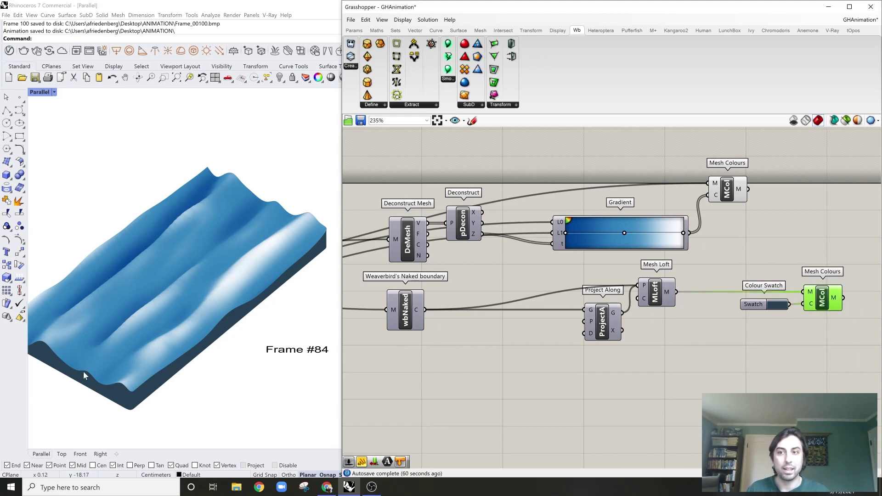
left_click(845, 120)
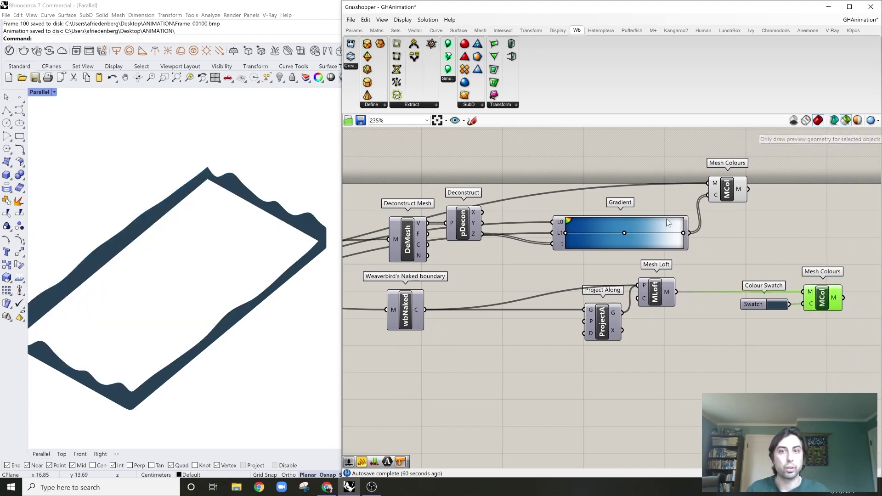
Preview the naked boundary curve, its ground projection and the lofted side band in turn.
left_click(403, 316)
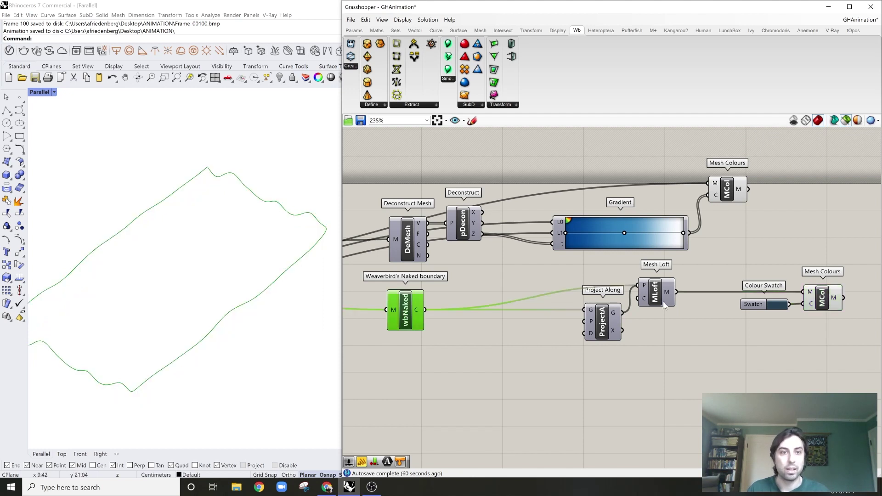
left_click(603, 326)
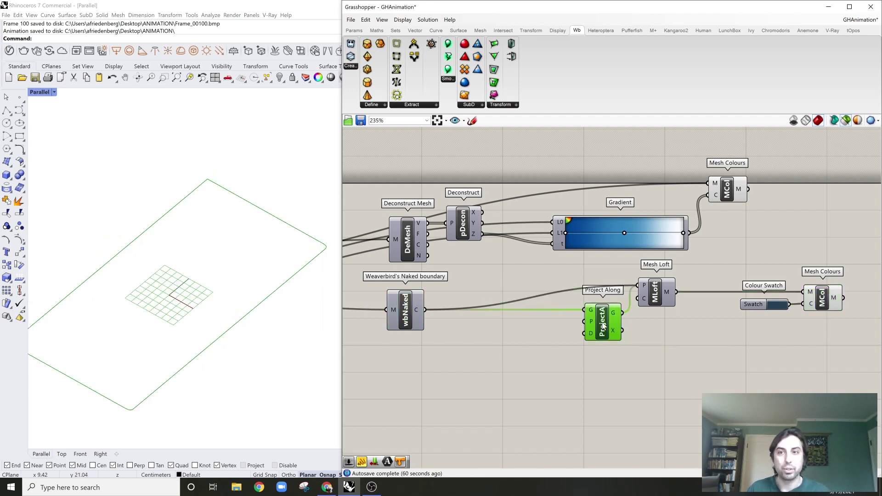
left_click(659, 301)
left_click(658, 301, "ctrl")
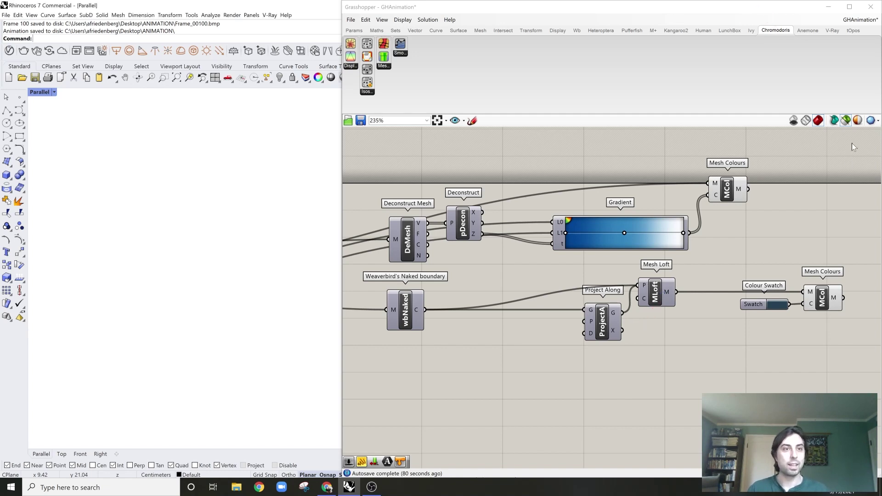
Restore the wave terrain preview and scrub the Shift slider to 167, showing Frame #167.
left_click(845, 120)
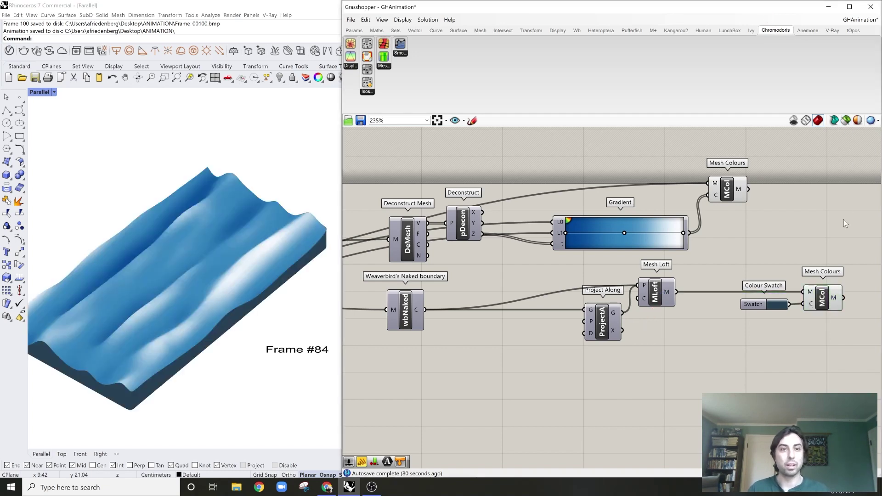
scroll(782, 313, "down", 4)
scroll(734, 333, "up", 3)
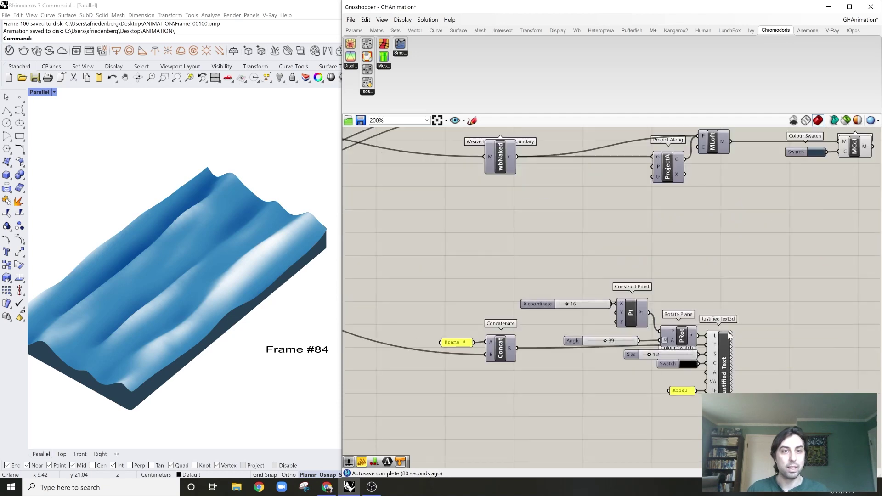
scroll(453, 348, "up", 2)
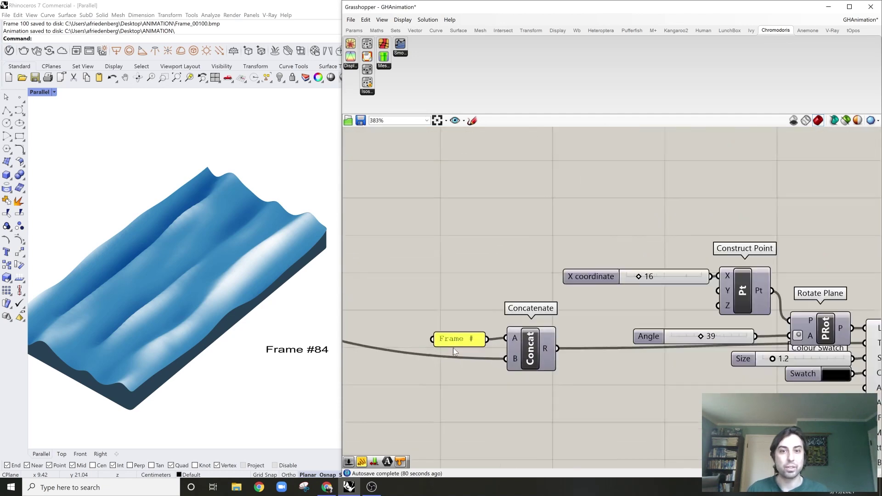
scroll(486, 345, "down", 4)
scroll(622, 352, "up", 2)
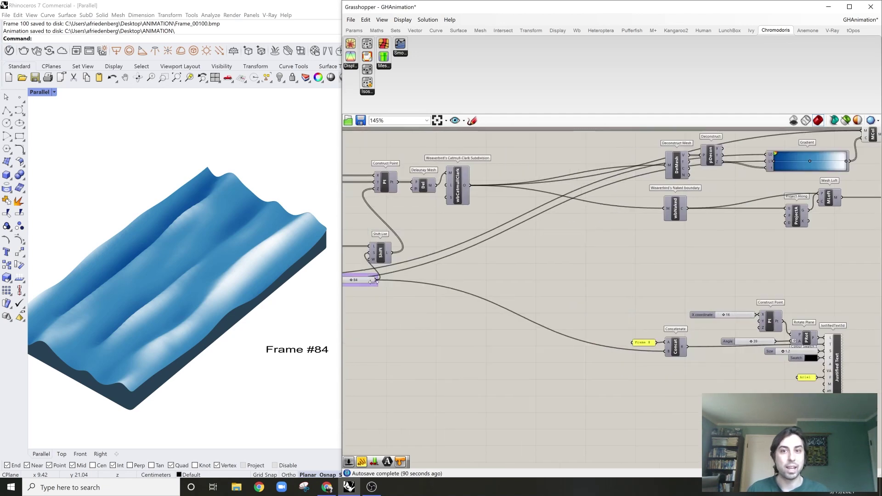
scroll(372, 281, "up", 5)
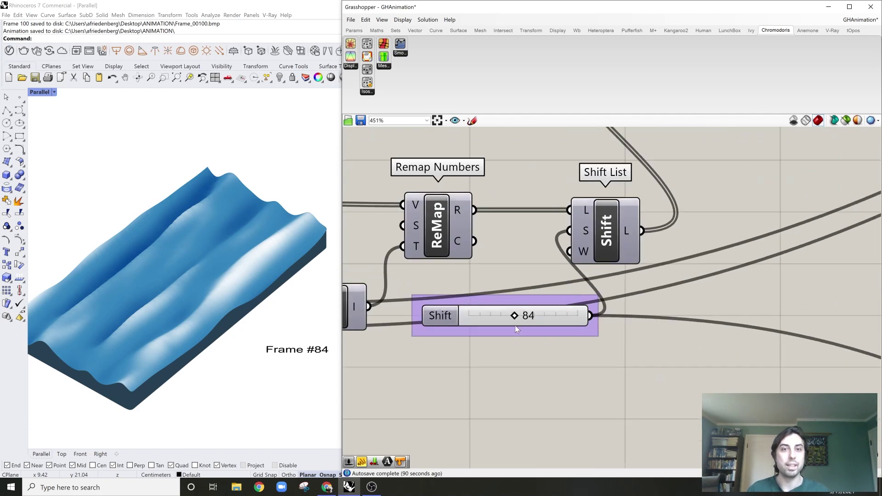
scroll(514, 324, "up", 1)
left_click_drag(515, 316, 569, 313)
scroll(511, 210, "down", 2)
scroll(511, 210, "down", 4)
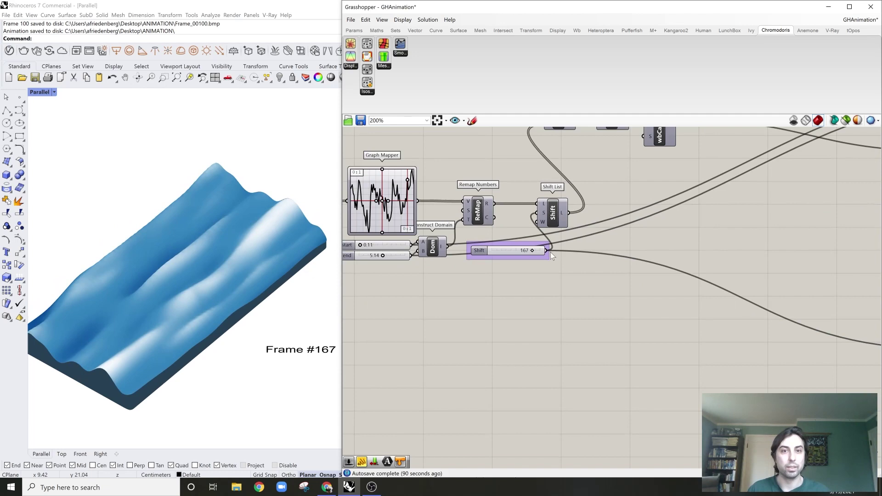
scroll(514, 260, "up", 2)
scroll(514, 260, "down", 3)
Zoom in on the Concatenate and JustifiedText3d frame-label components.
right_click_drag(523, 266, 598, 307)
scroll(649, 301, "up", 9)
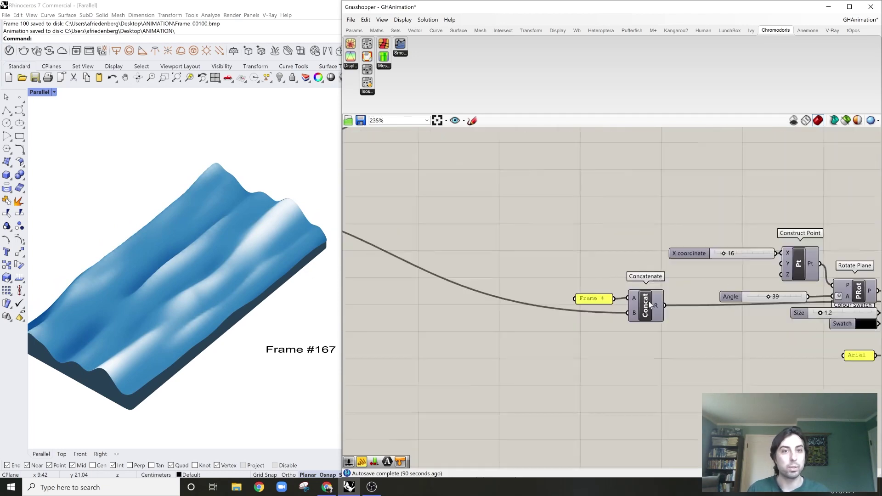
scroll(587, 299, "up", 1)
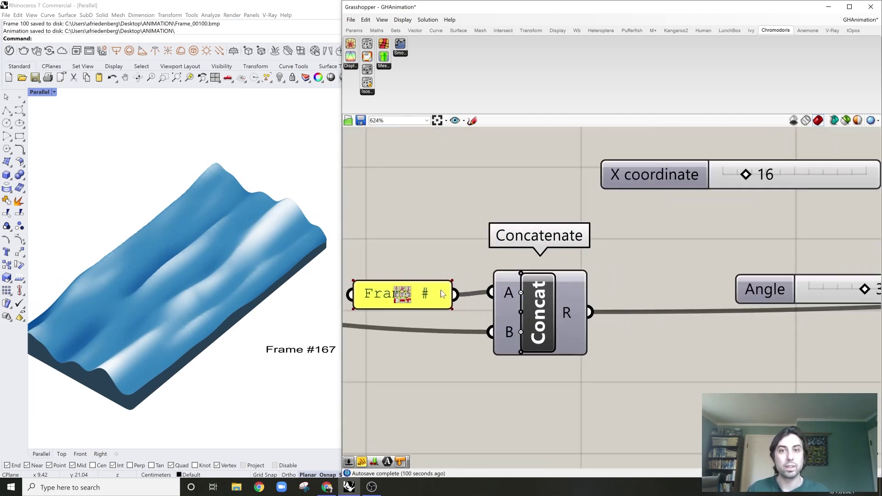
scroll(540, 258, "down", 4)
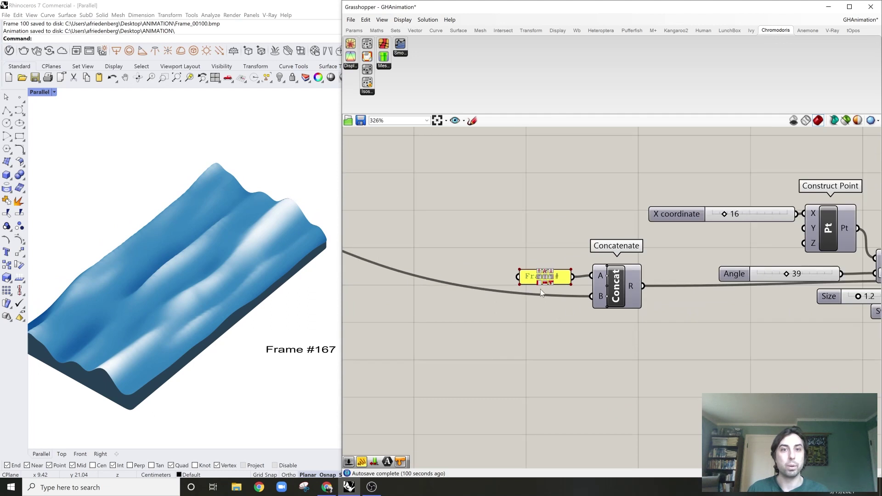
scroll(631, 271, "up", 3)
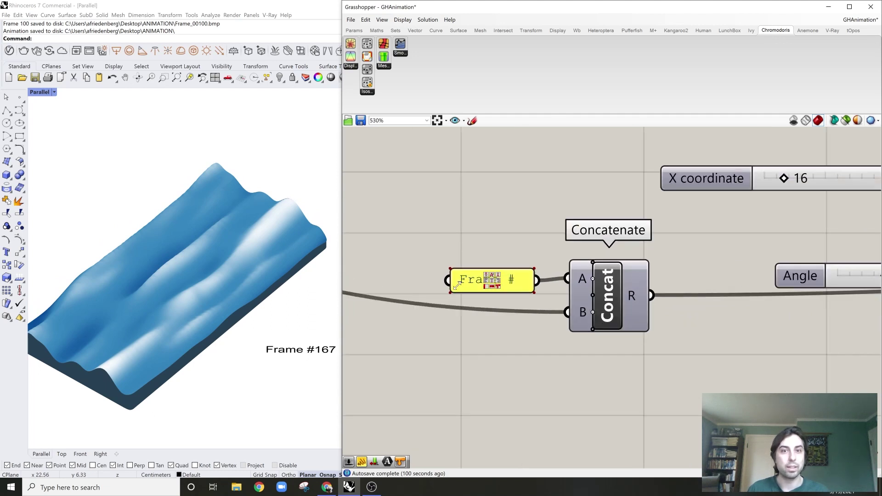
scroll(583, 284, "up", 3)
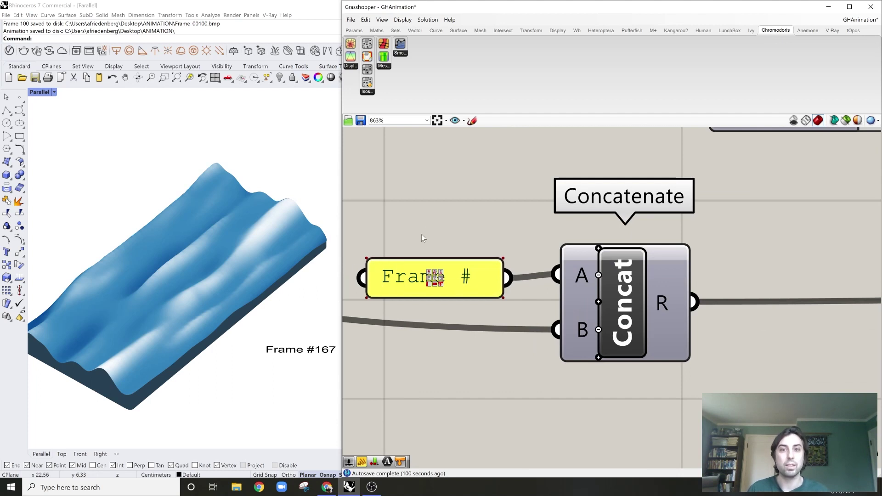
scroll(502, 226, "down", 4)
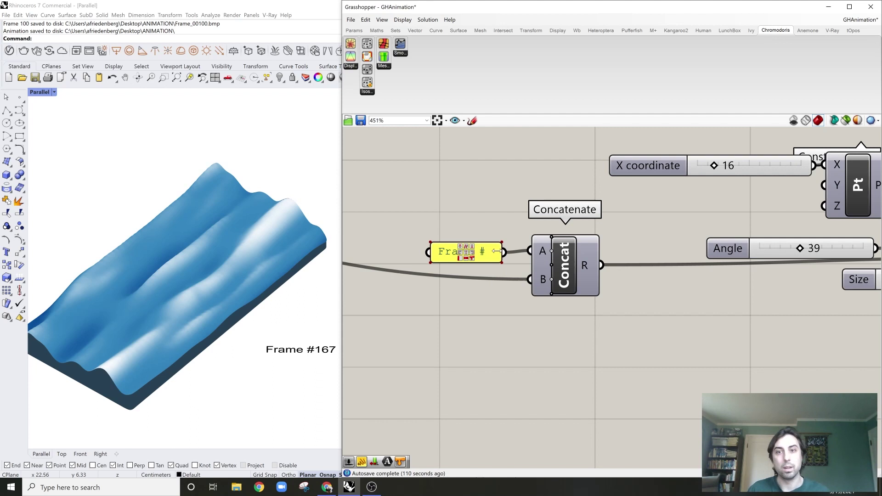
mouse_move(583, 267)
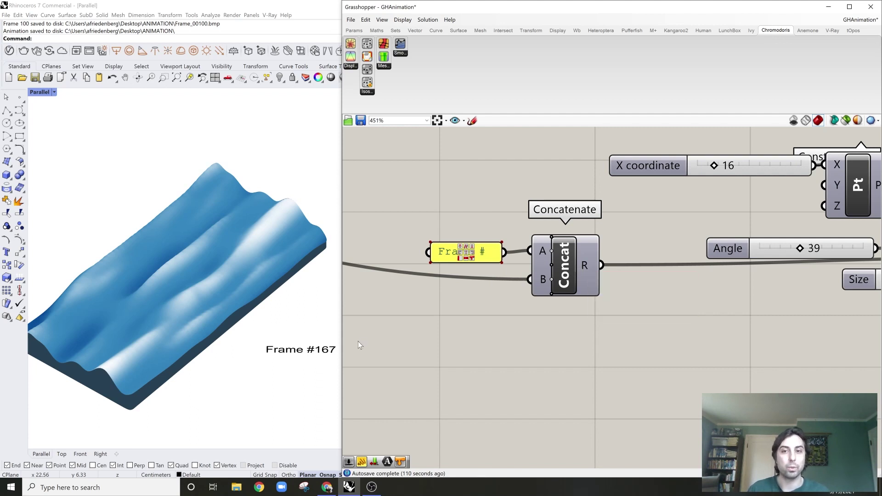
scroll(680, 301, "down", 3)
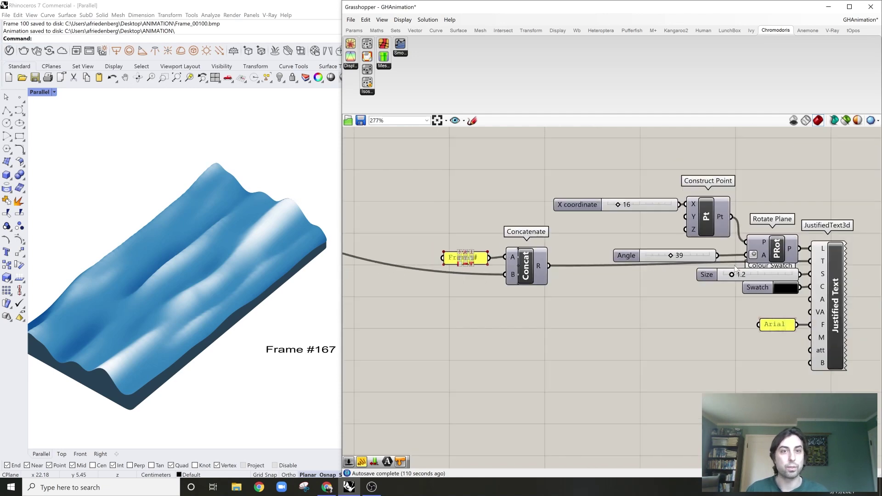
scroll(735, 257, "up", 2)
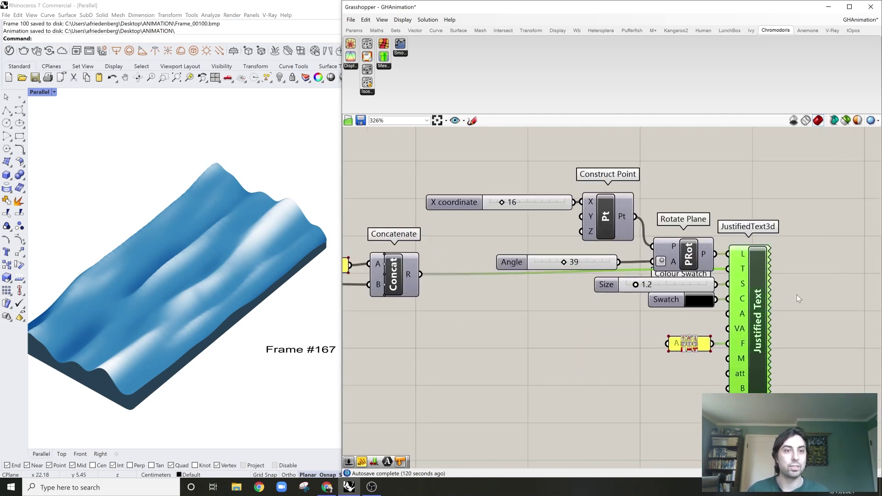
Switch the ribbon to the Human tab that supplies JustifiedText3d.
left_click(759, 321, "ctrl+alt")
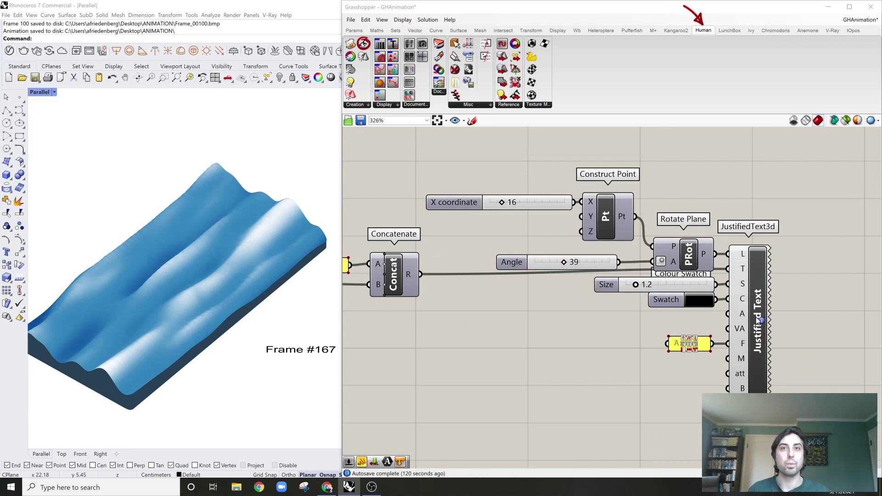
scroll(788, 297, "down", 1)
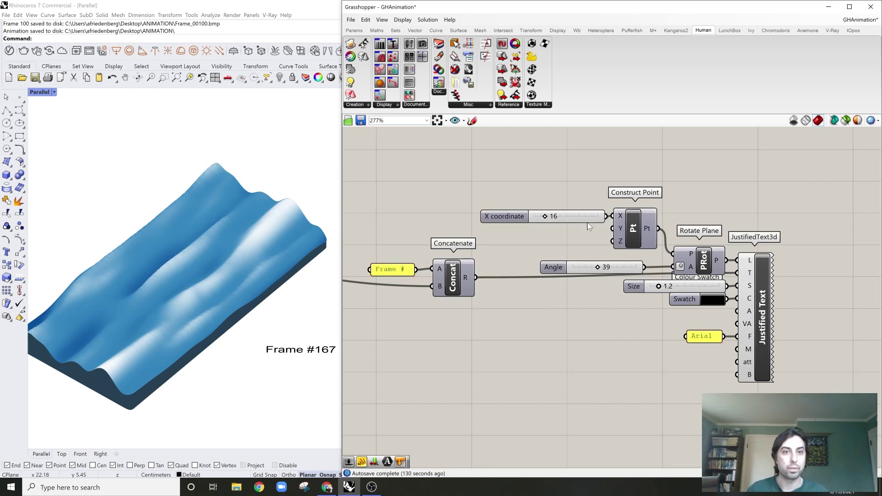
scroll(527, 197, "up", 3)
Fine-tune the frame label's X position (16) and rotation (39), then select JustifiedText3d.
mouse_move(558, 232)
left_mouse_down()
mouse_move(549, 232)
mouse_move(557, 230)
left_mouse_up()
scroll(585, 226, "down", 3)
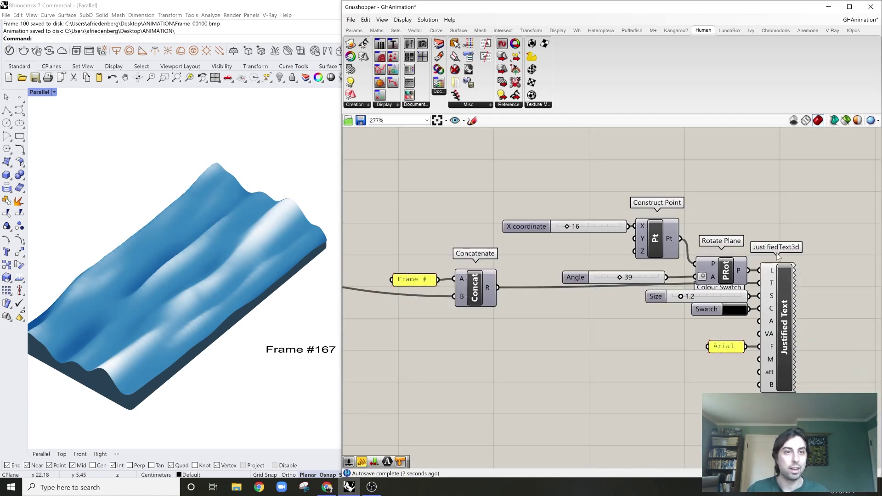
left_click_drag(619, 277, 621, 281)
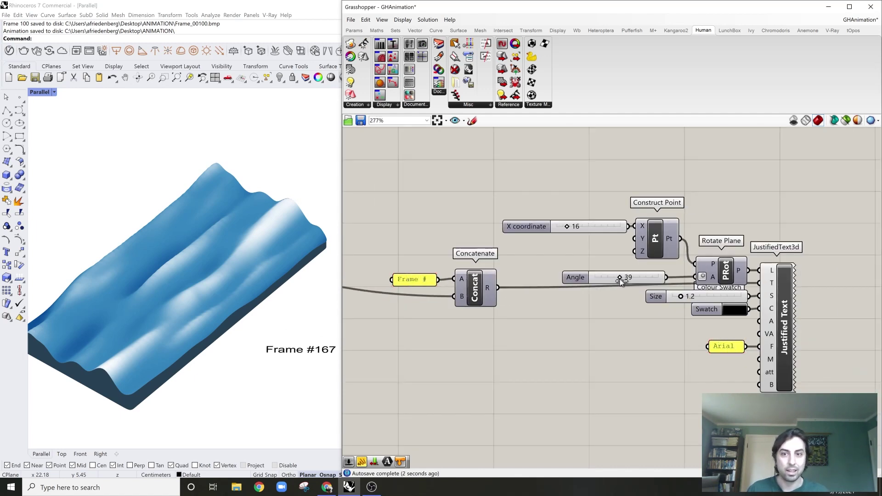
left_click(789, 312)
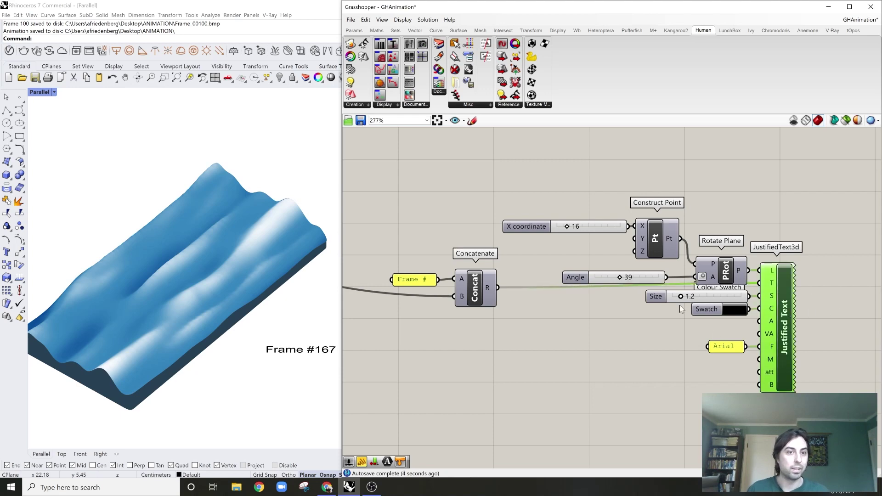
scroll(726, 348, "up", 1)
Set the grid's U divisions slider to 17.
scroll(611, 347, "down", 5)
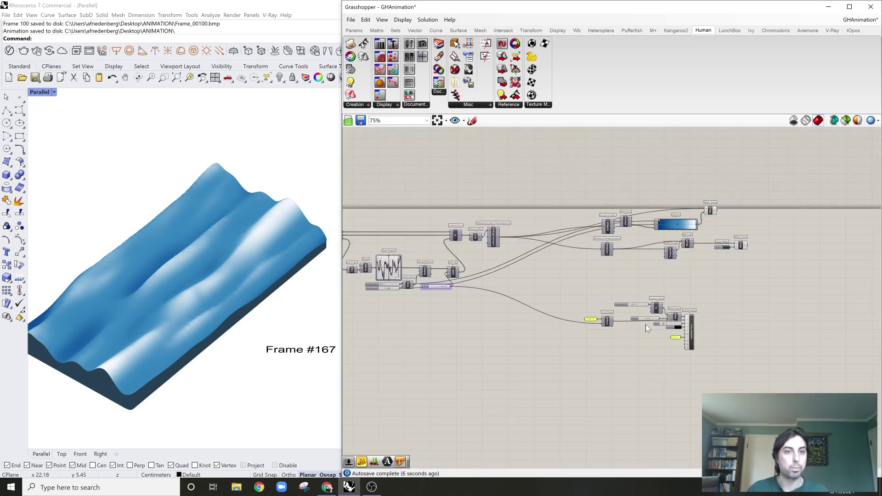
right_click_drag(646, 328, 680, 331)
left_click_drag(807, 183, 606, 381)
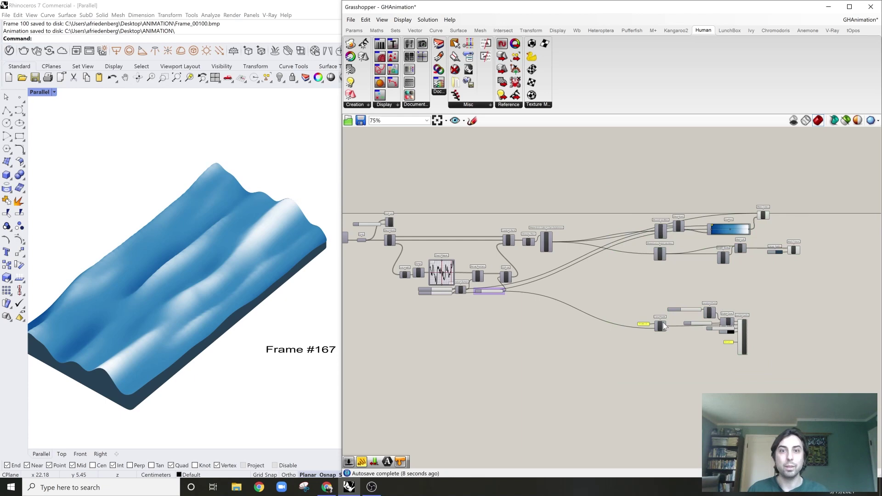
right_click_drag(663, 323, 711, 341)
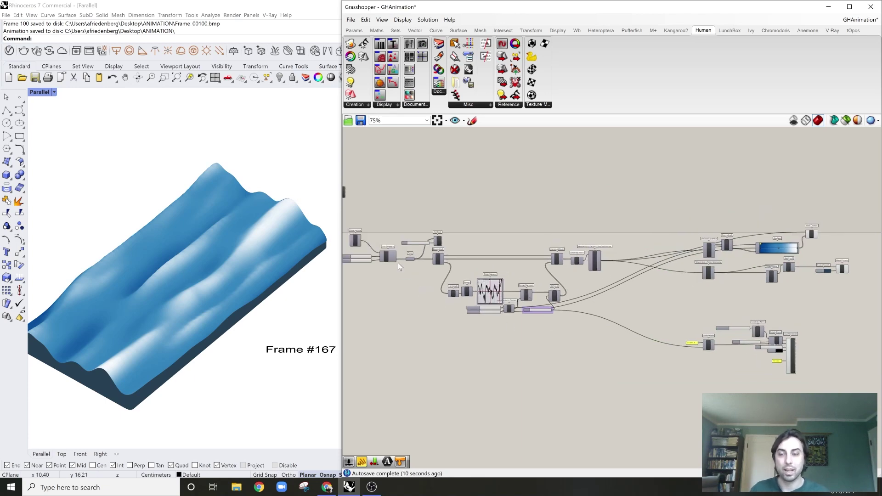
scroll(481, 269, "up", 10)
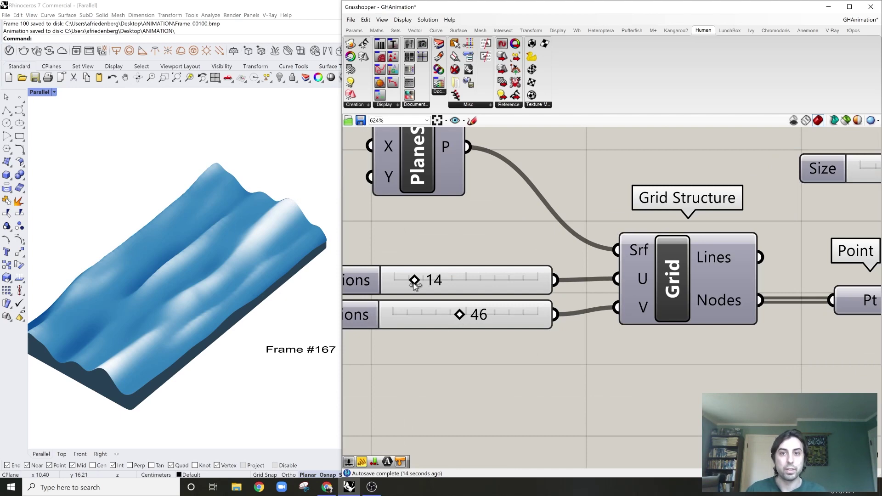
left_click_drag(415, 281, 420, 283)
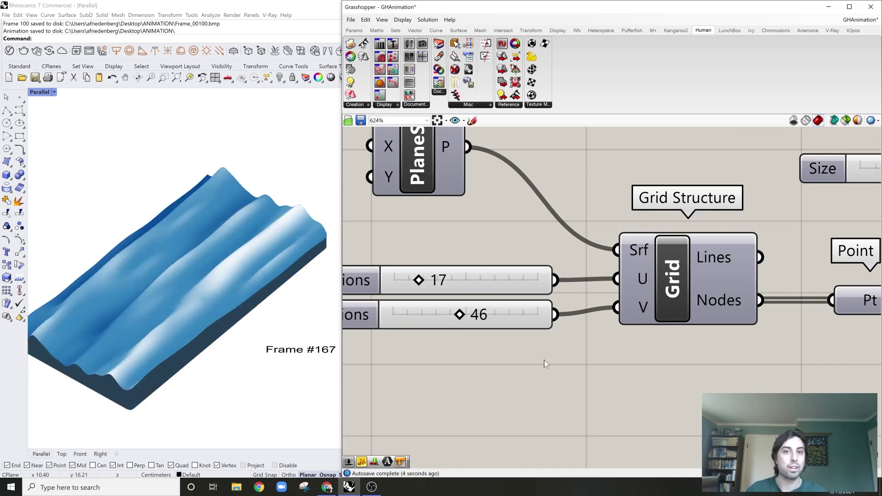
Set the wave's Domain end slider to 6.25.
scroll(490, 337, "down", 5)
right_click_drag(685, 373, 620, 297)
scroll(679, 391, "up", 4)
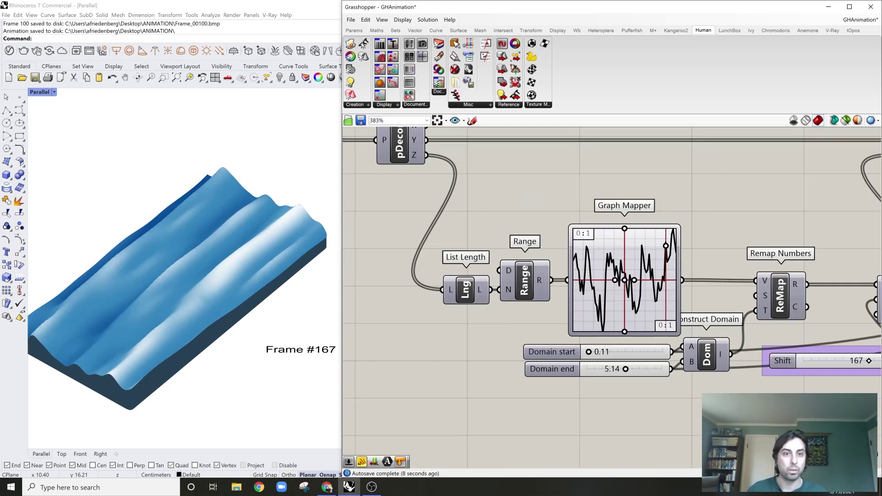
mouse_move(594, 359)
left_mouse_down()
mouse_move(545, 360)
mouse_move(632, 359)
mouse_move(606, 359)
left_mouse_up()
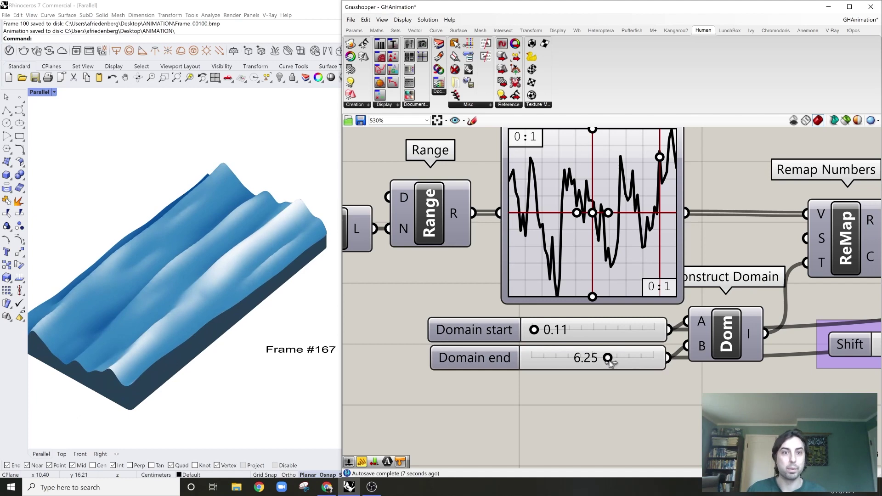
Reset the Shift slider to 0 so Rhino shows Frame #0.
scroll(611, 363, "down", 3)
right_click_drag(735, 355, 591, 349)
scroll(591, 349, "up", 3)
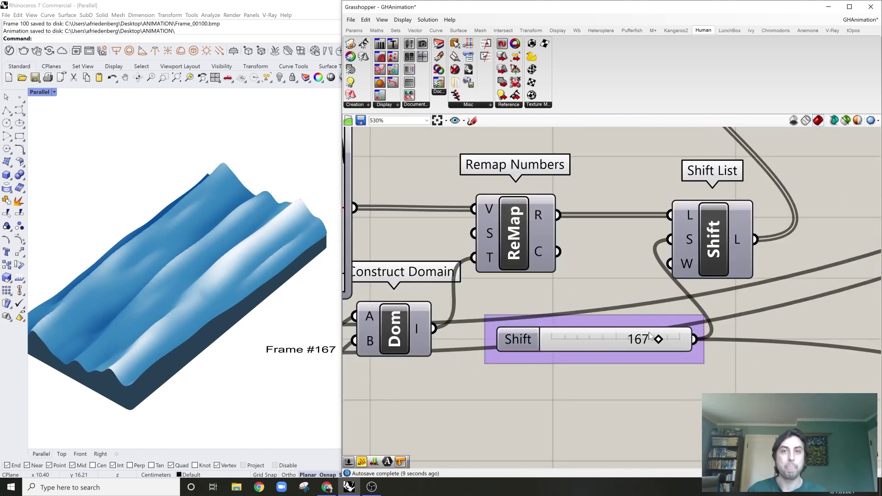
left_click_drag(659, 339, 537, 347)
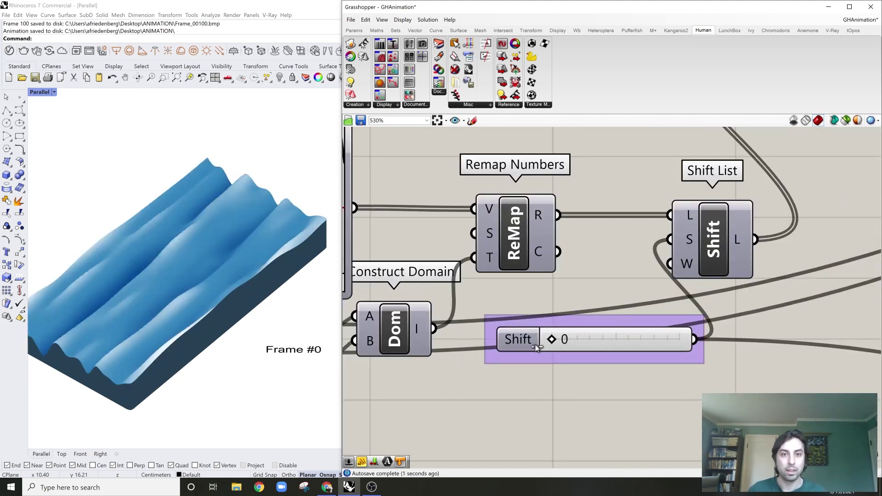
Confirm the Shift slider's 0–200 range, then narrow Grasshopper and recentre the wave terrain.
right_click(625, 337)
left_click(652, 371)
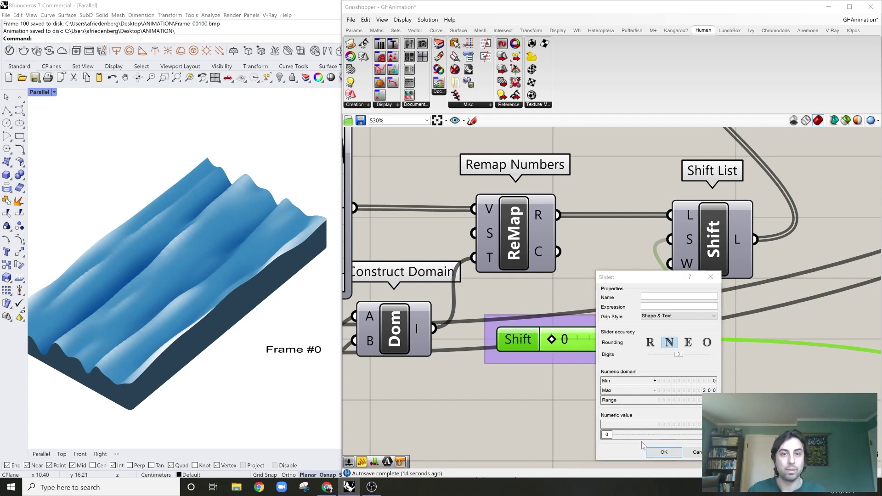
left_click(664, 452)
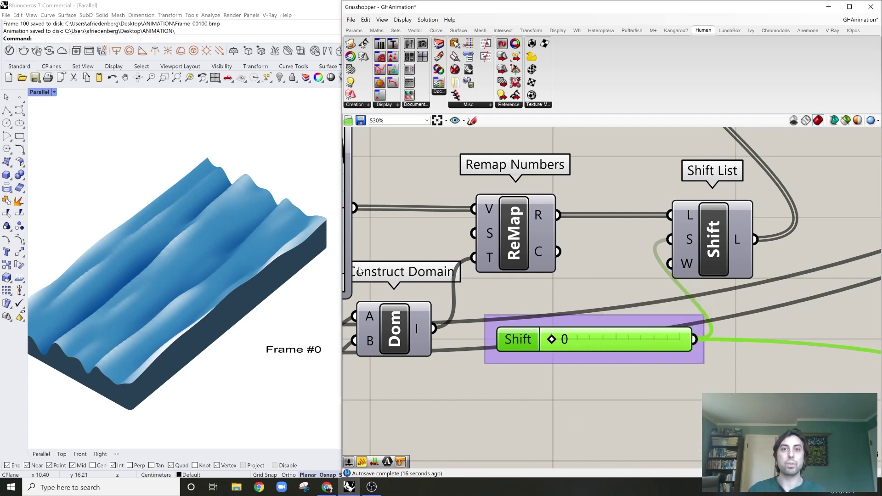
left_click_drag(342, 235, 532, 257)
mouse_move(370, 268)
right_mouse_down()
mouse_move(427, 264)
mouse_move(397, 289)
mouse_move(415, 276)
mouse_move(423, 282)
right_mouse_up()
Open the Shift slider's Animate settings window, moved up-left and enlarged.
scroll(398, 288, "up", 1)
left_click(766, 291)
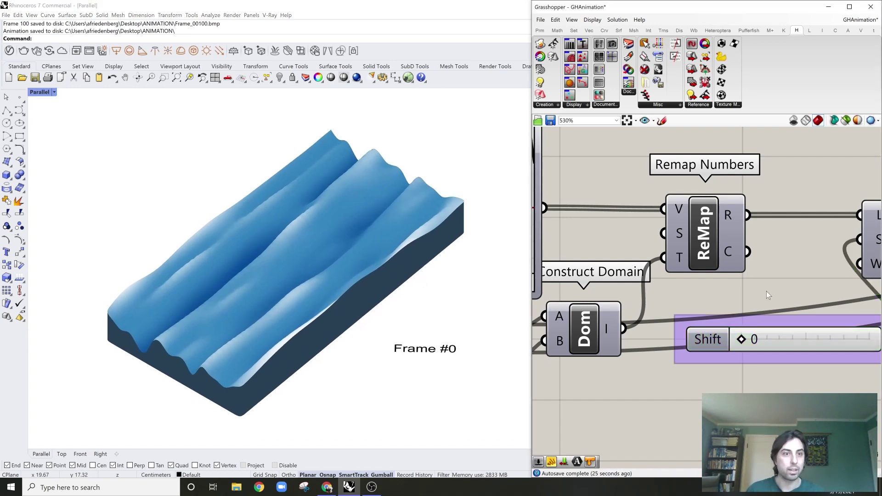
scroll(766, 291, "down", 3)
scroll(701, 328, "up", 2)
right_click(701, 329)
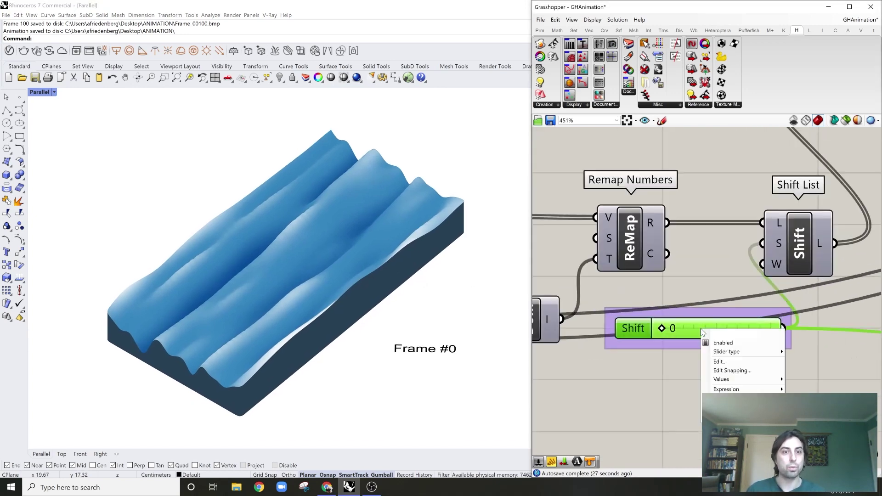
left_click(725, 400)
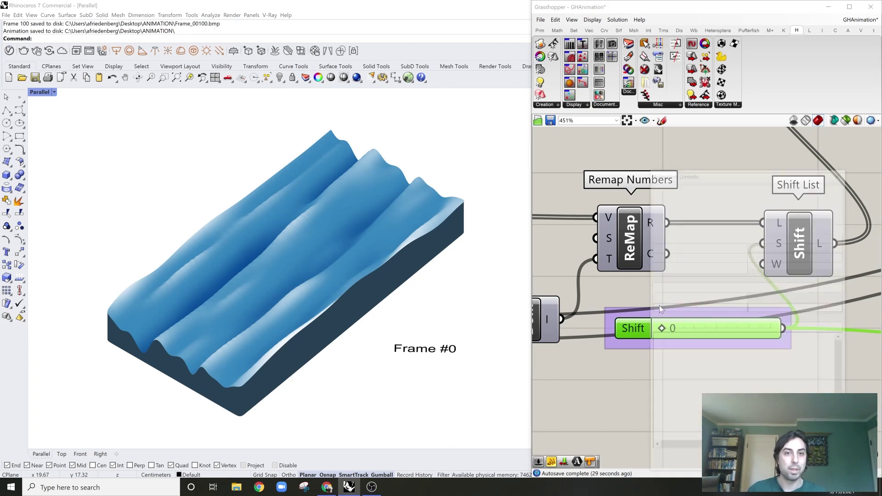
left_click_drag(693, 181, 509, 69)
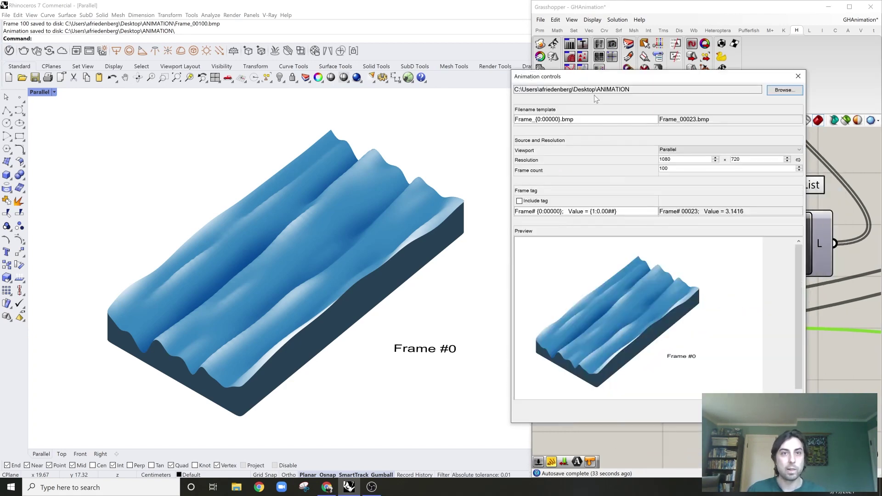
left_click_drag(610, 79, 653, 79)
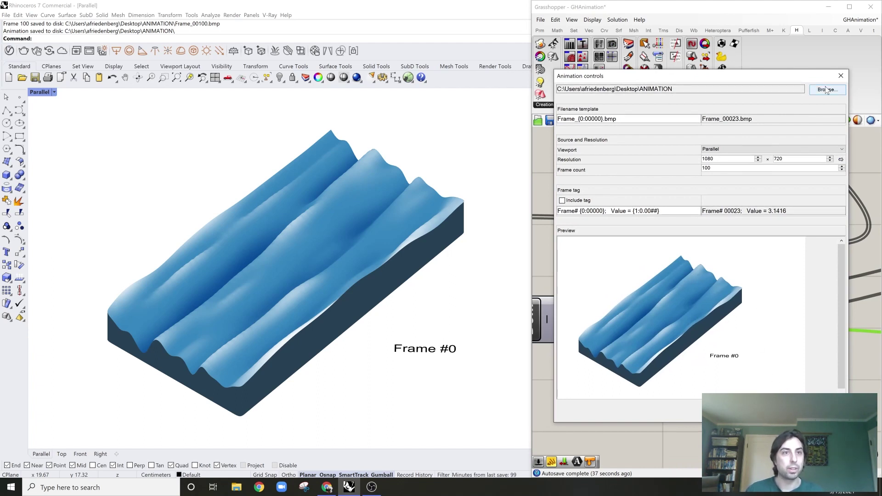
Render 200 frames into the desktop ANIMATION folder, then minimize Grasshopper.
left_click_drag(672, 89, 636, 89)
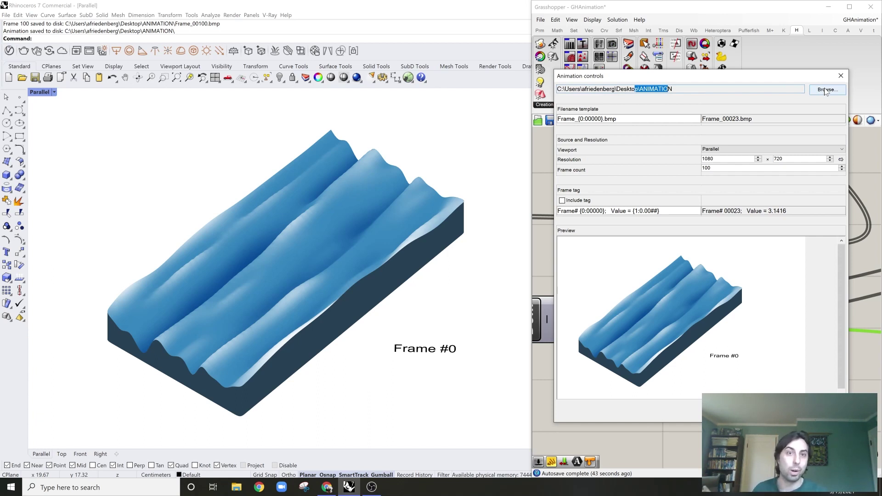
double_click(708, 169)
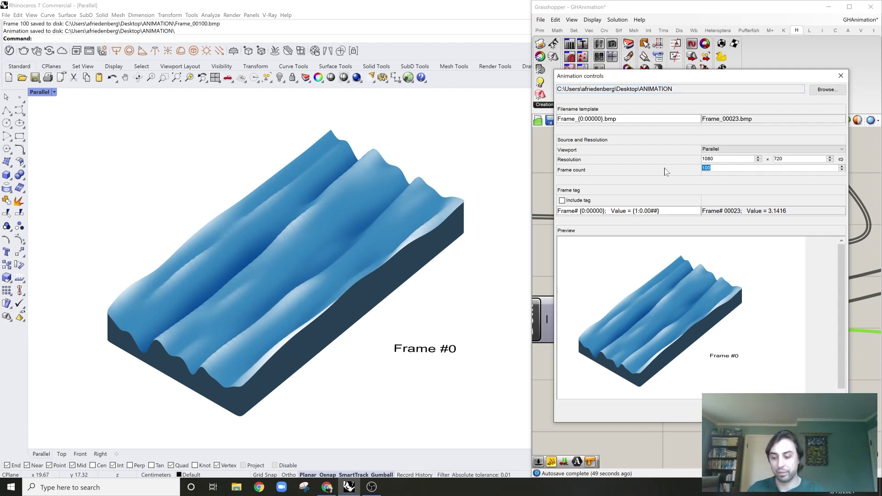
type("2")
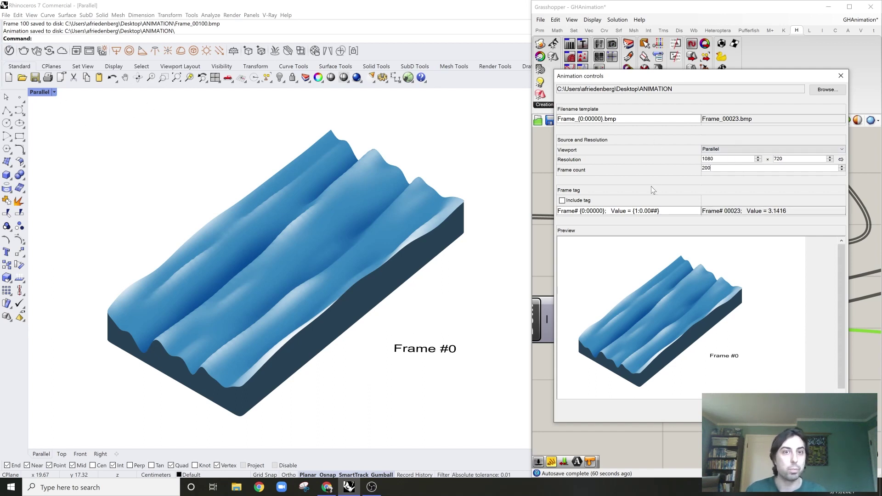
type("0")
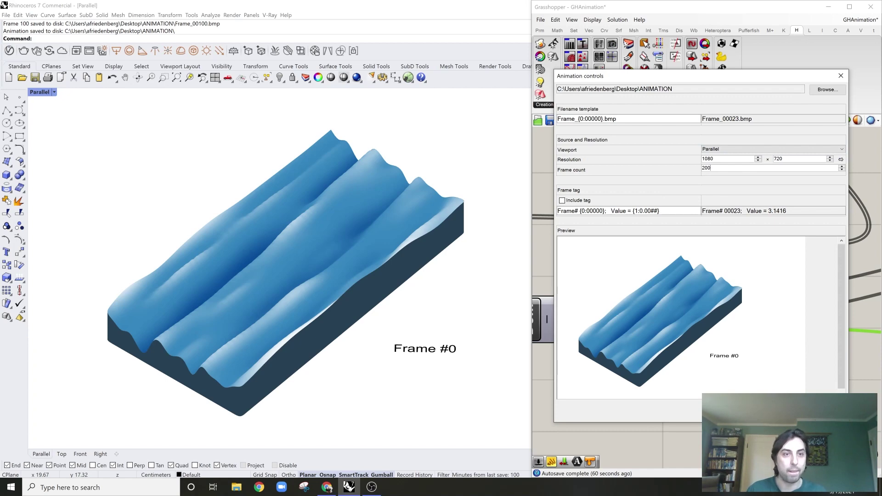
key("Return")
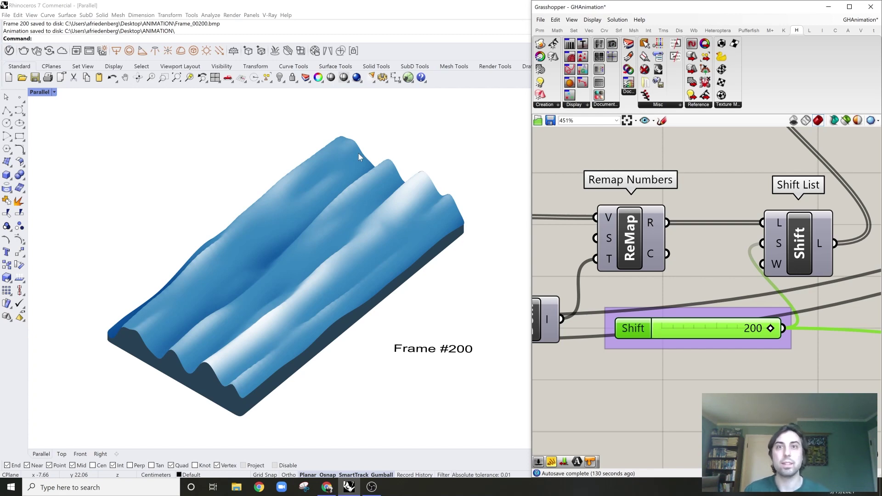
left_click(823, 13)
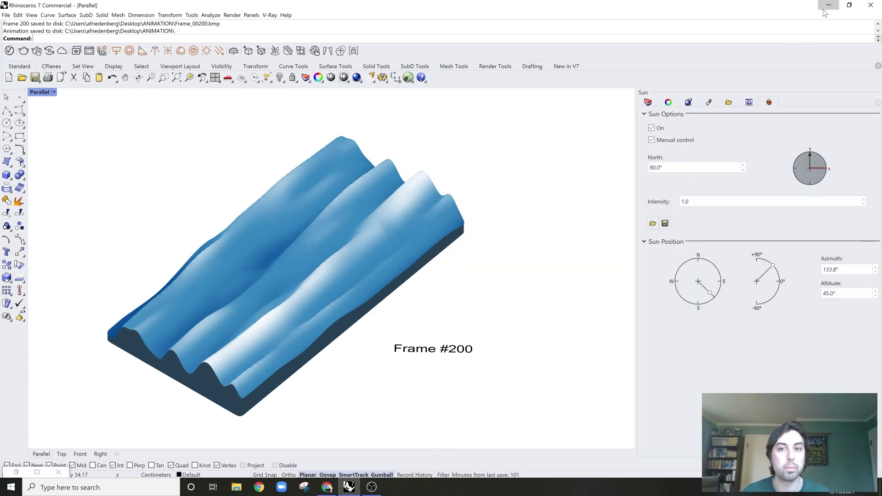
Open the desktop ANIMATION folder in a maximized Explorer window.
left_click(827, 7)
double_click(17, 154)
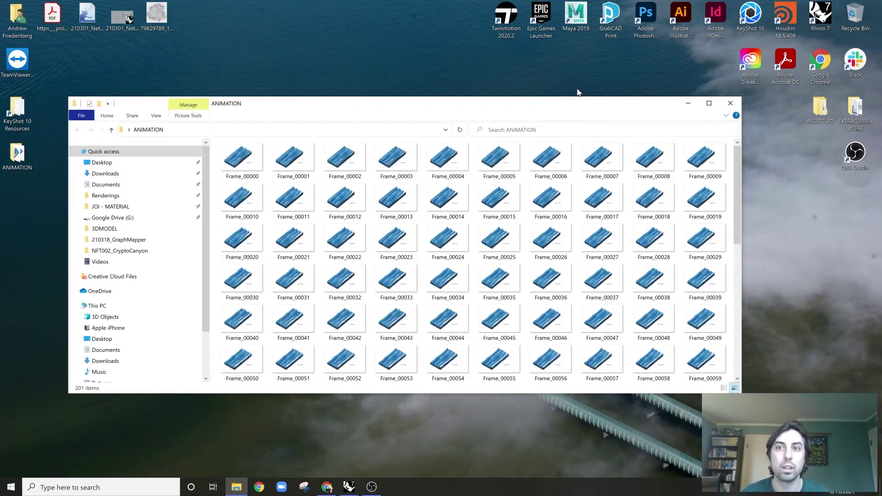
left_click_drag(577, 99, 593, 0)
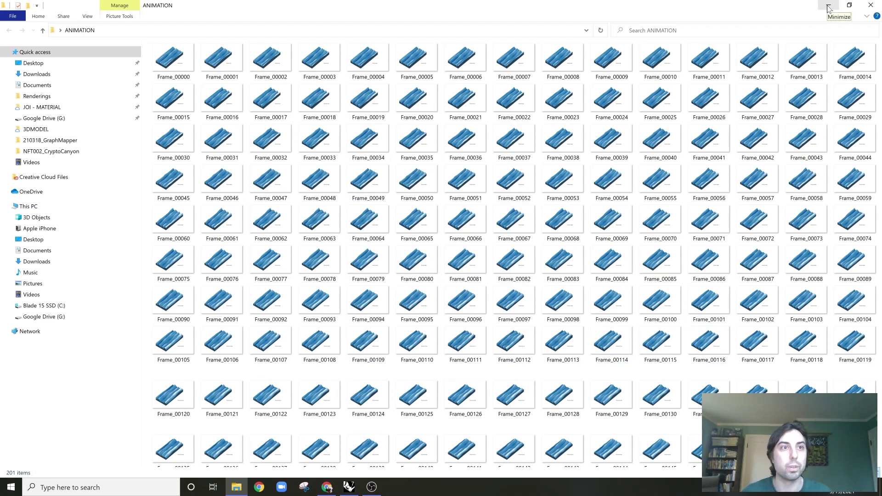
Launch Adobe Photoshop from a Windows search for 'photo'.
left_click(88, 481)
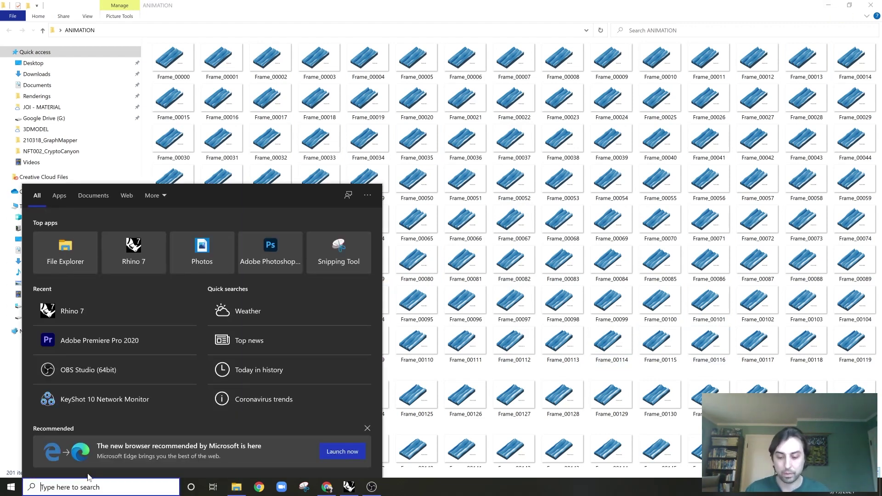
type("photo")
key("Return")
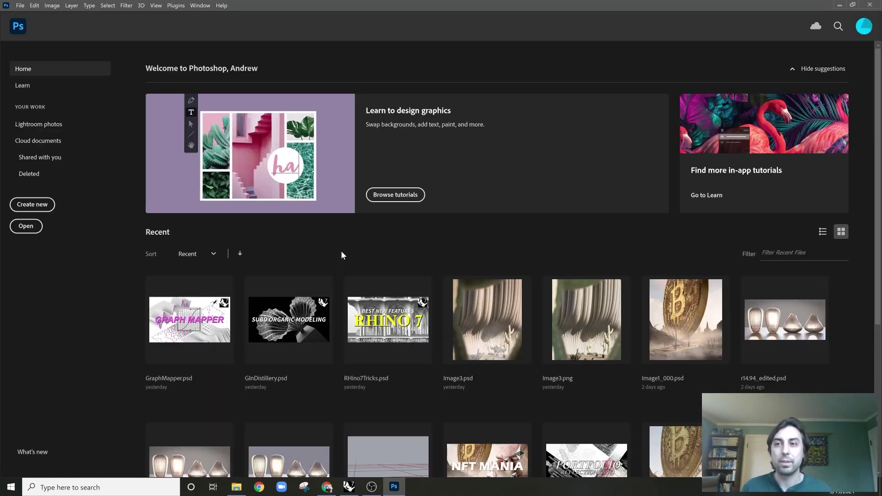
Load every Frame BMP from ANIMATION as layers using Scripts > Load Files into Stack.
left_click(20, 6)
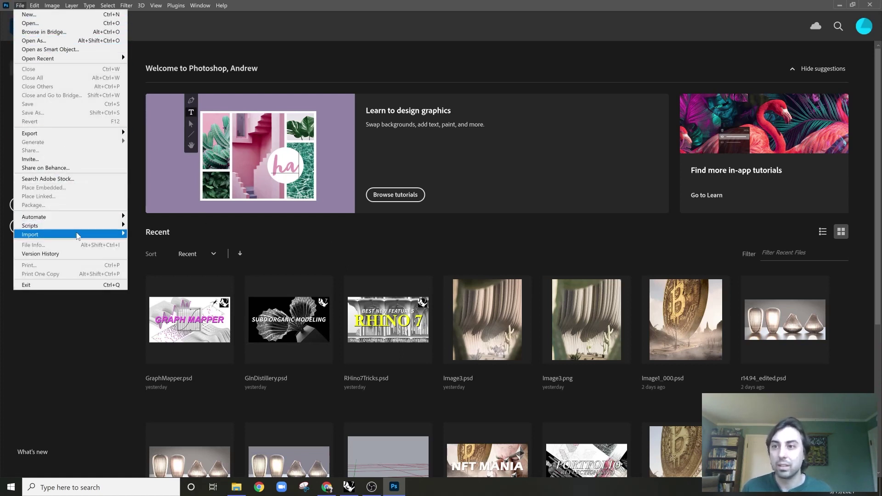
mouse_move(81, 231)
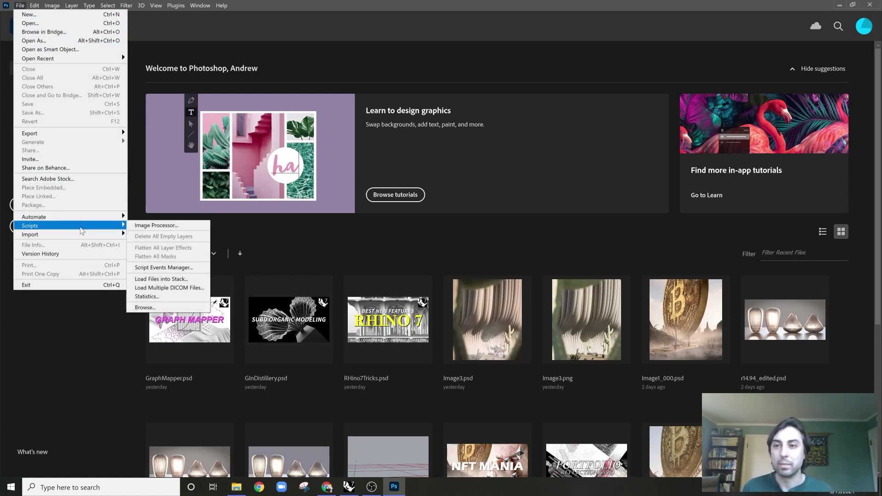
left_click(166, 280)
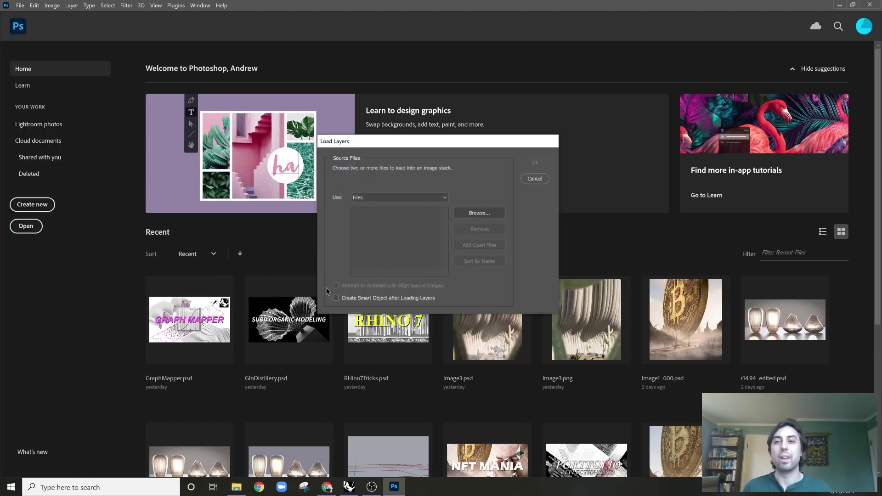
left_click(476, 213)
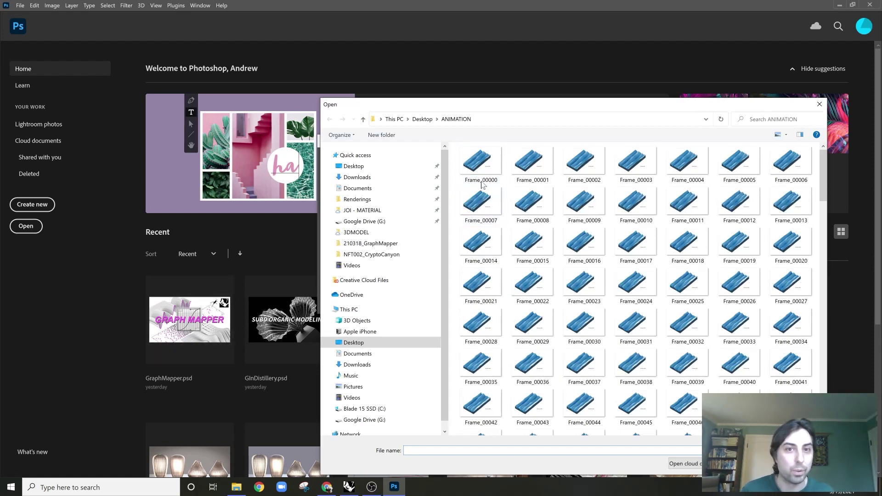
left_click(483, 177)
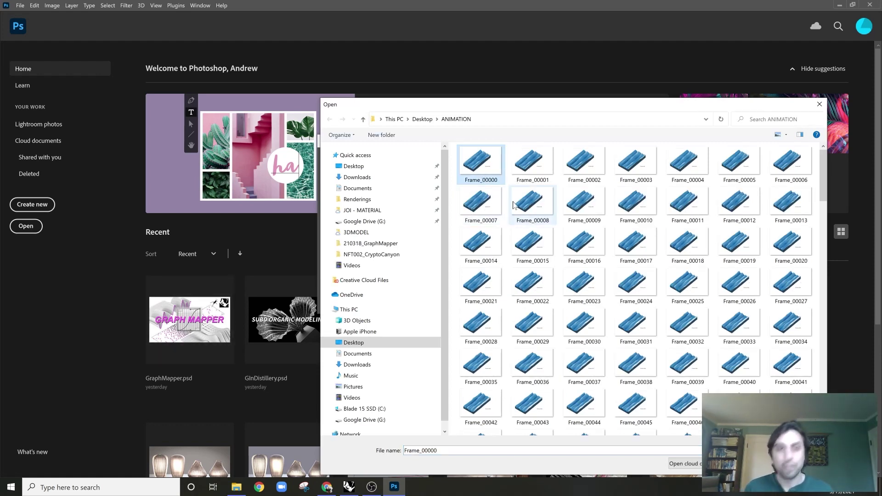
key("ctrl+a")
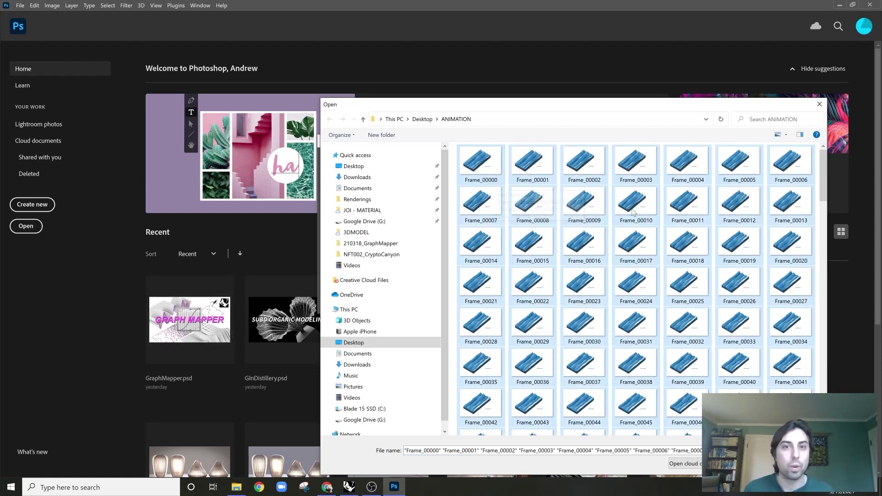
scroll(654, 222, "down", 10)
scroll(769, 348, "up", 10)
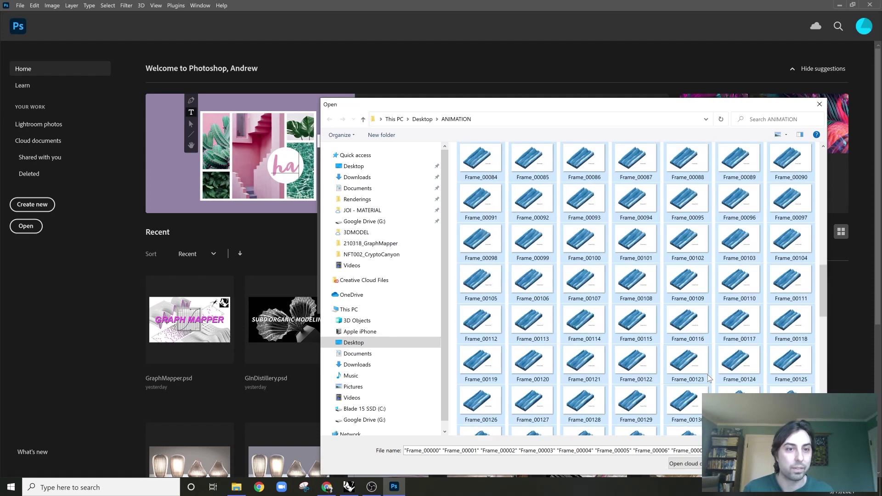
key("Return")
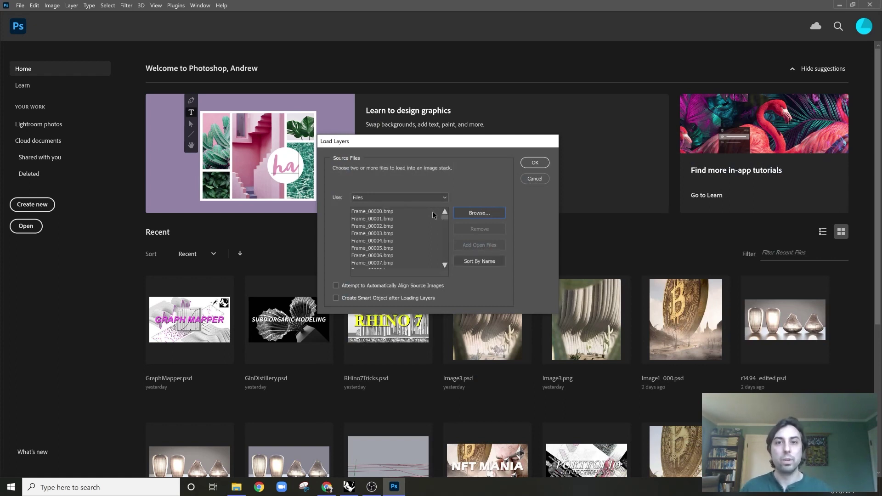
scroll(445, 219, "down", 5)
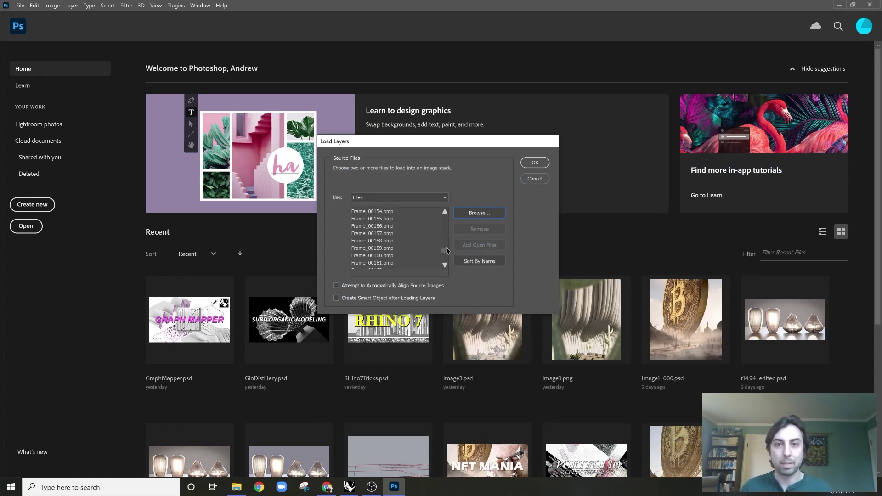
scroll(448, 214, "up", 5)
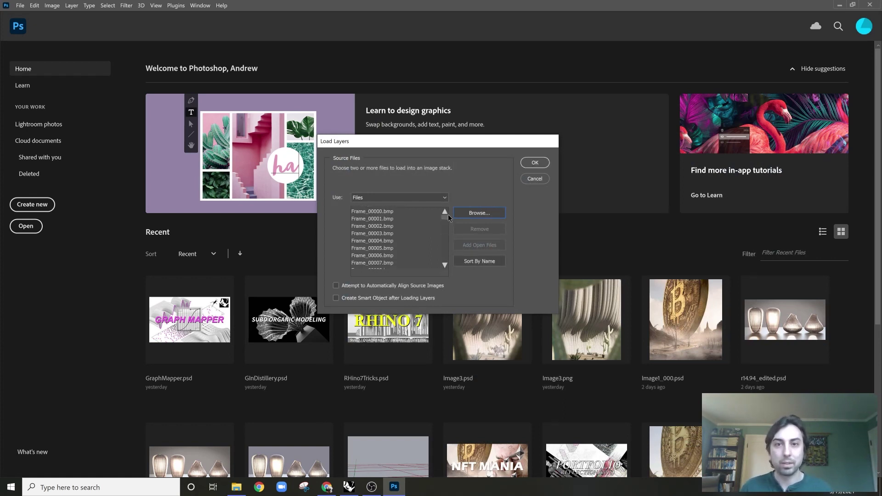
left_click(535, 163)
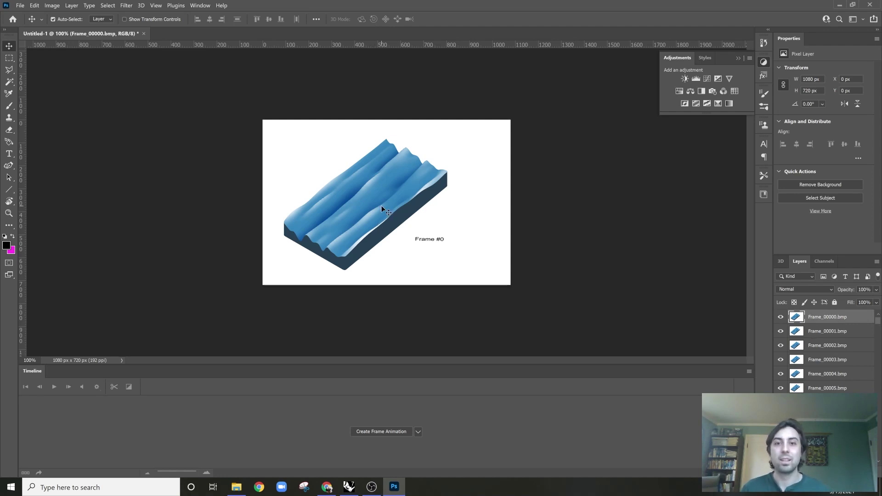
Show the Timeline panel, create a frame animation, and use Make Frames From Layers.
left_click(200, 5)
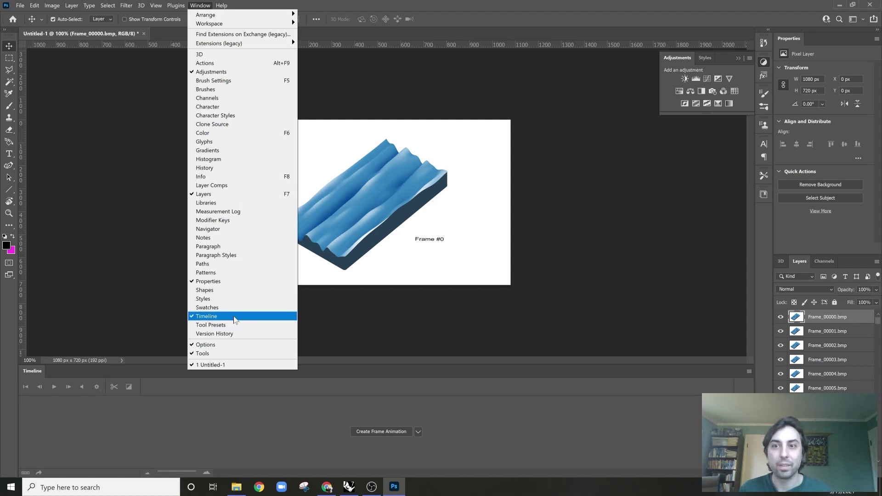
left_click(231, 320)
left_click(201, 6)
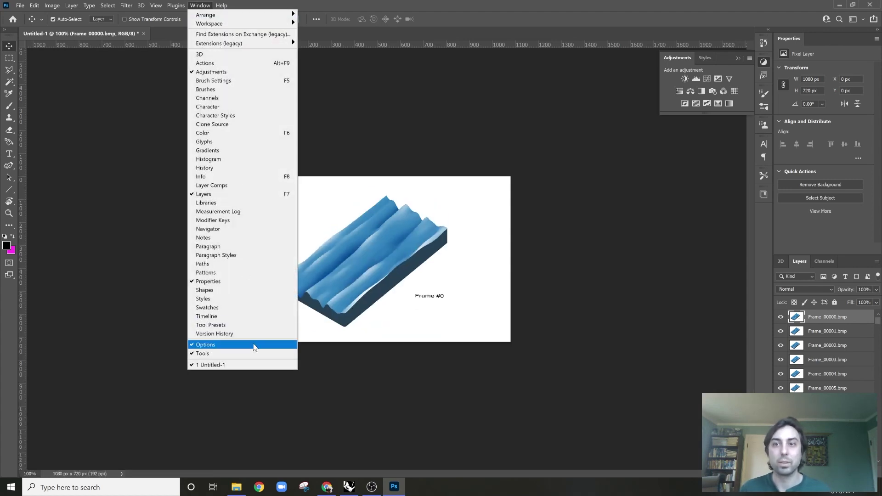
left_click(248, 316)
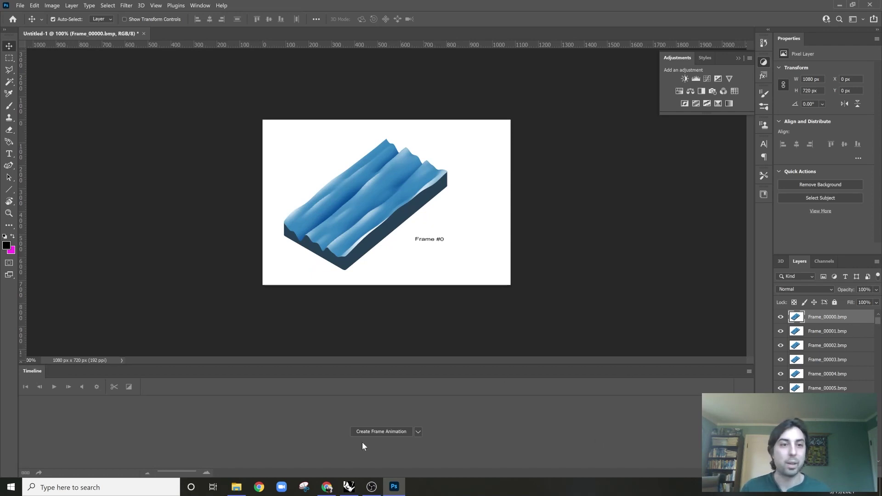
left_click(396, 432)
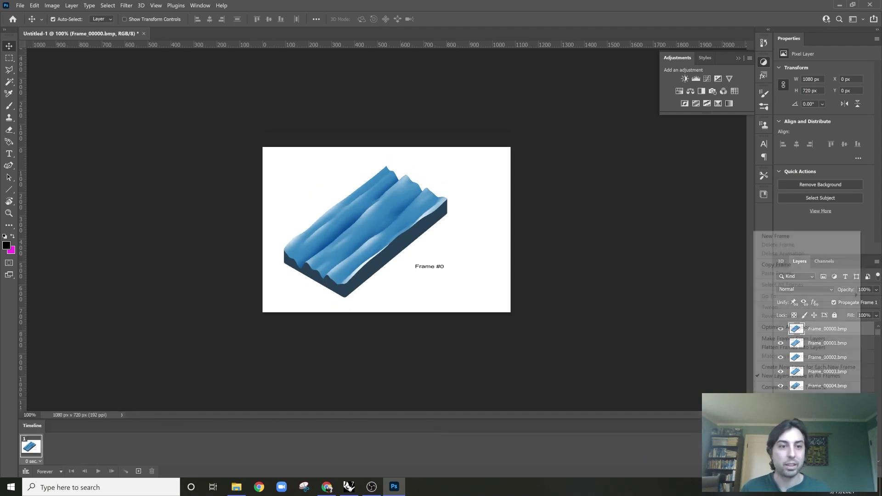
left_click(876, 426)
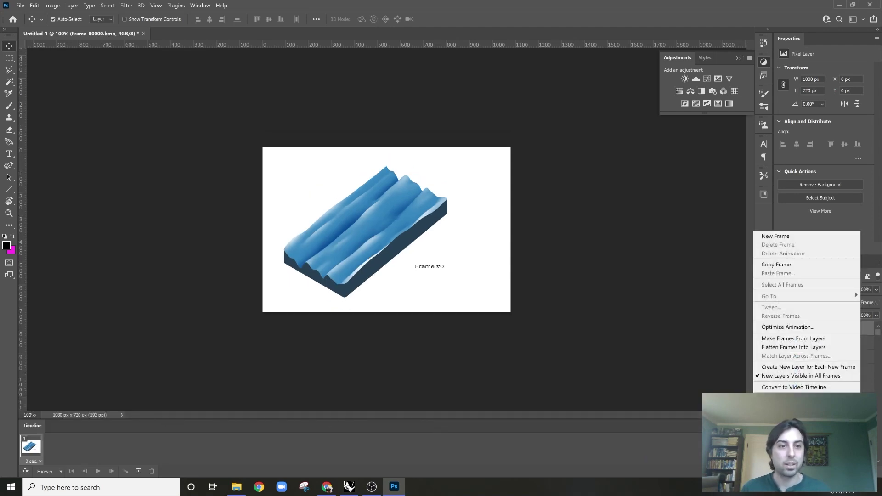
left_click(795, 340)
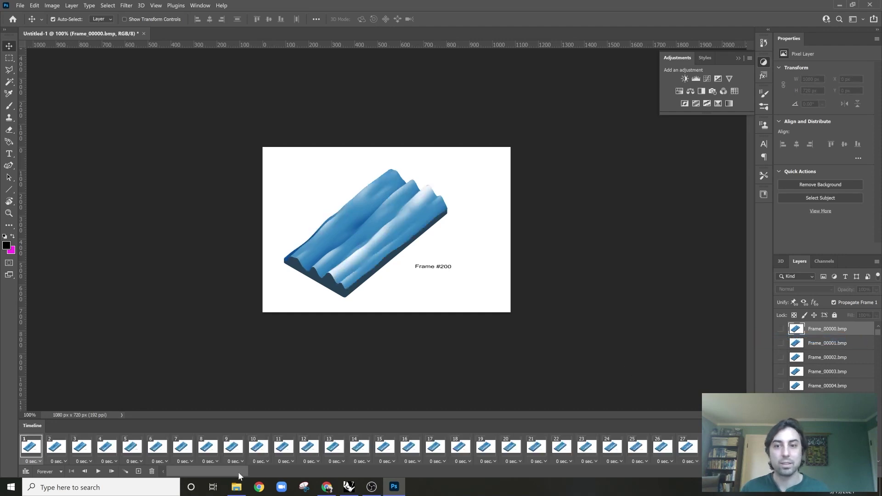
left_click_drag(231, 477, 135, 463)
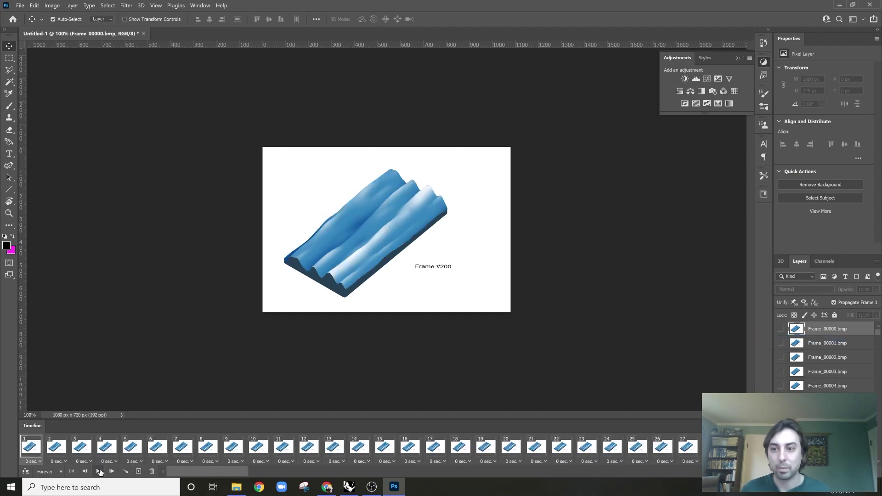
left_click(99, 472)
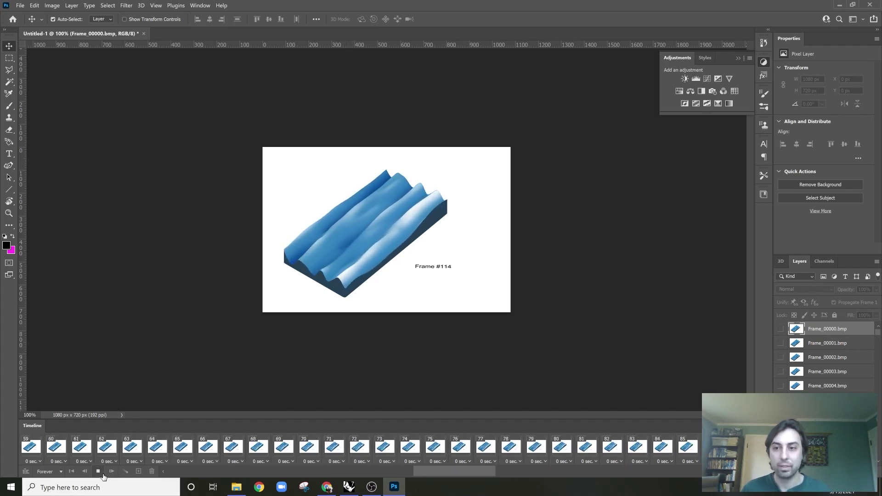
key("space")
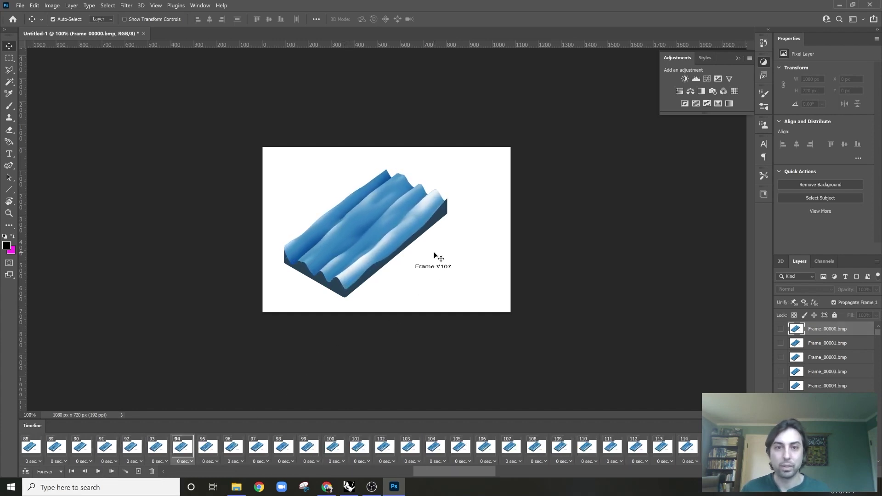
left_click(98, 471)
left_click(98, 472)
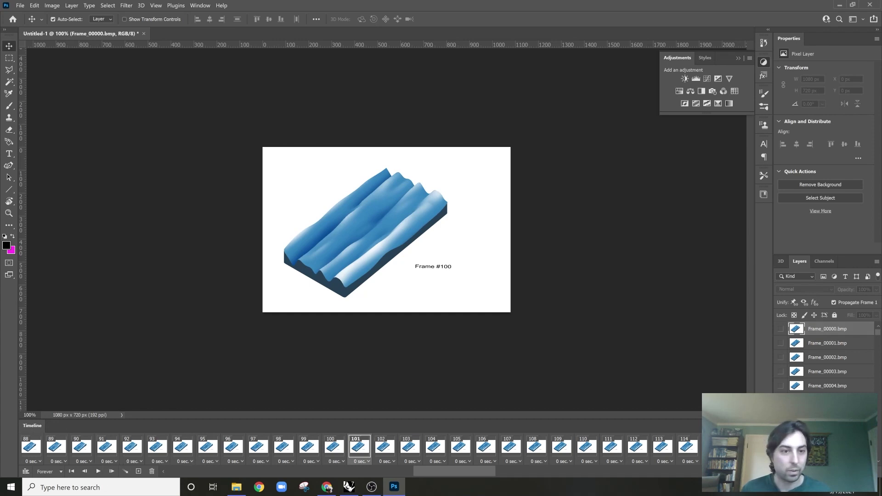
left_click(877, 426)
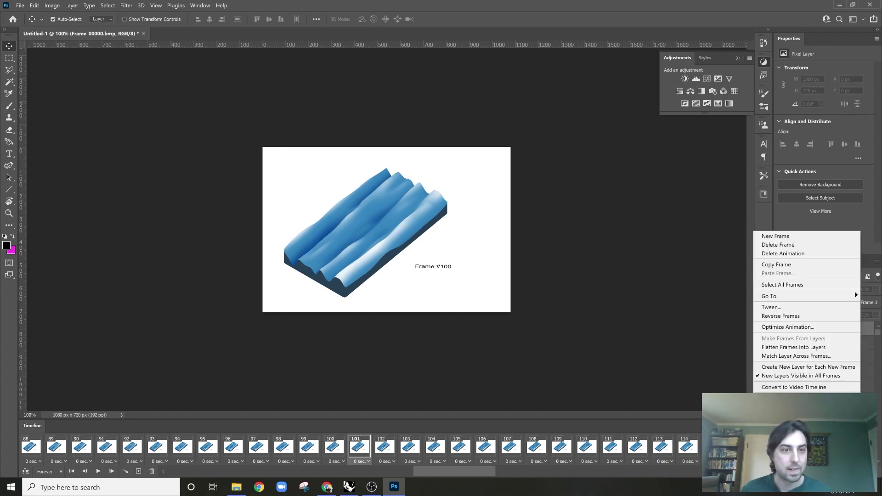
left_click(790, 316)
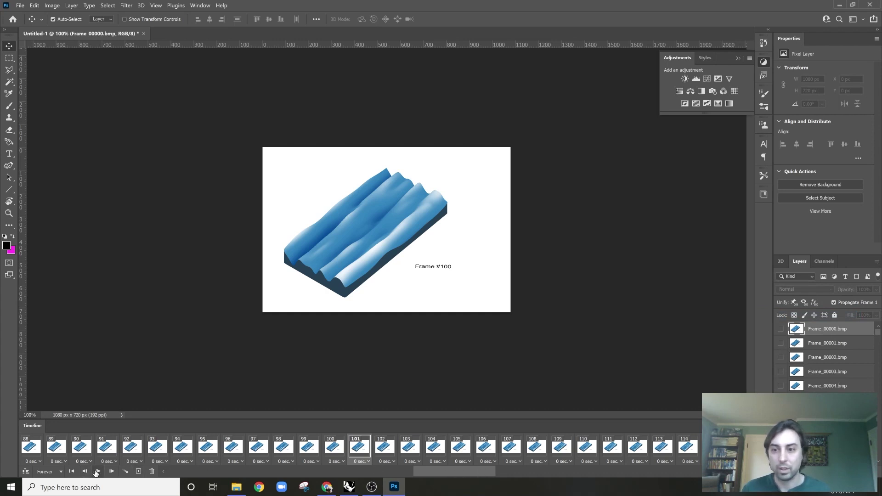
left_click(99, 473)
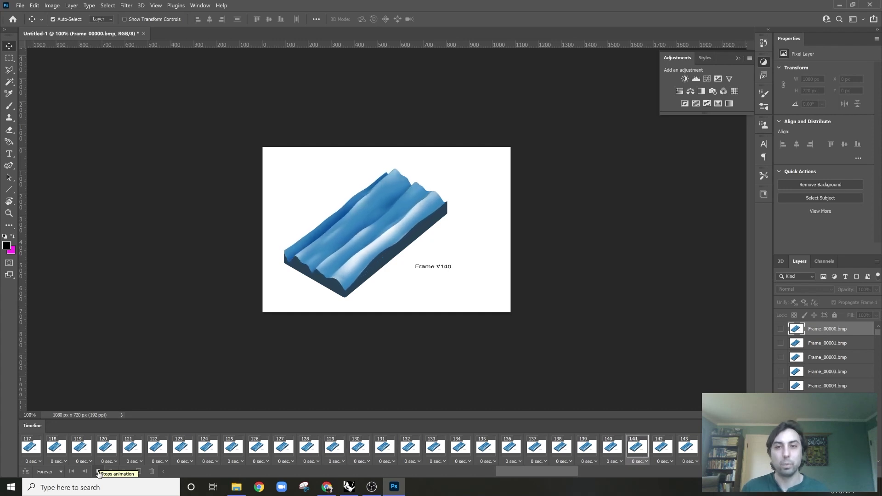
left_click(98, 473)
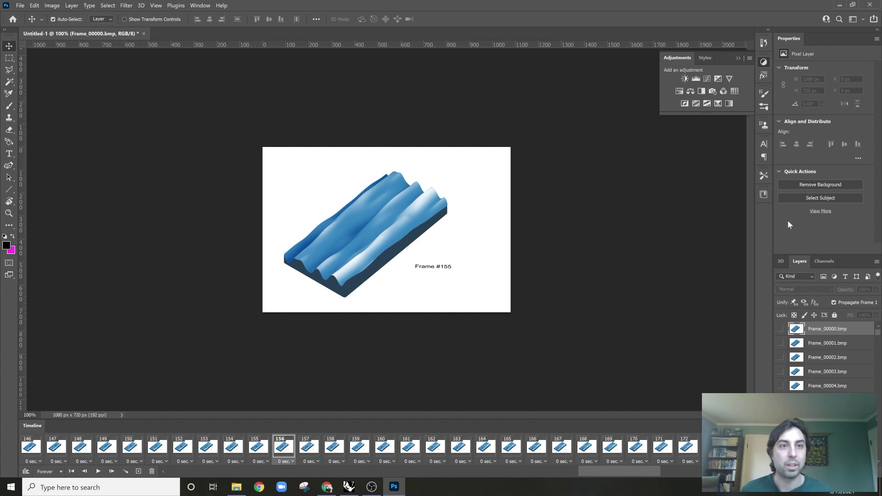
Add a Hue/Saturation adjustment layer at Saturation -16 and play the animation to check.
left_click(679, 92)
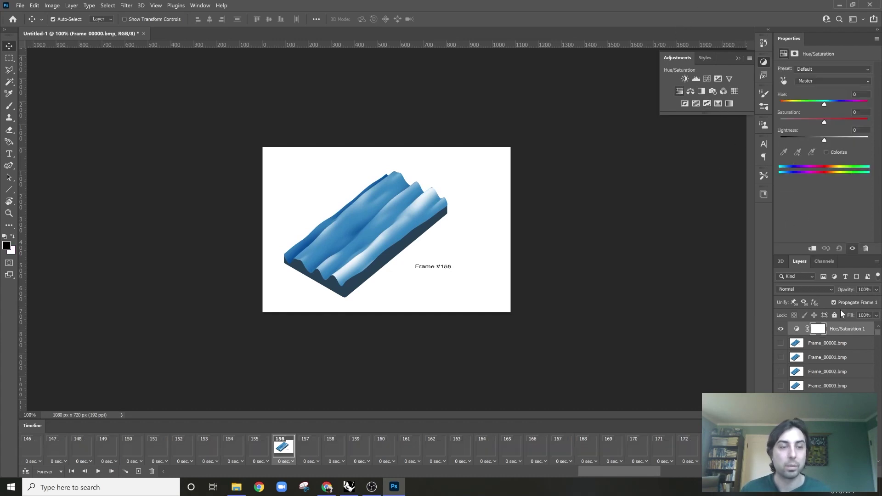
left_click_drag(823, 120, 780, 122)
left_click(98, 472)
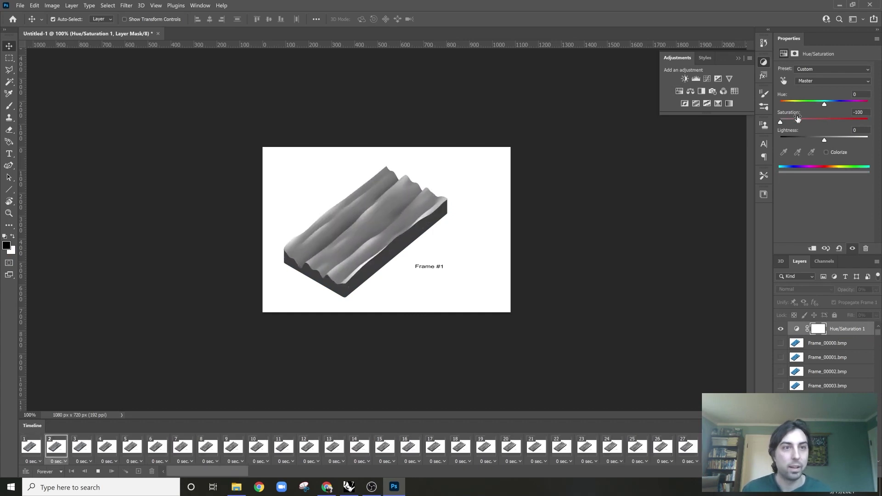
left_click_drag(780, 122, 816, 123)
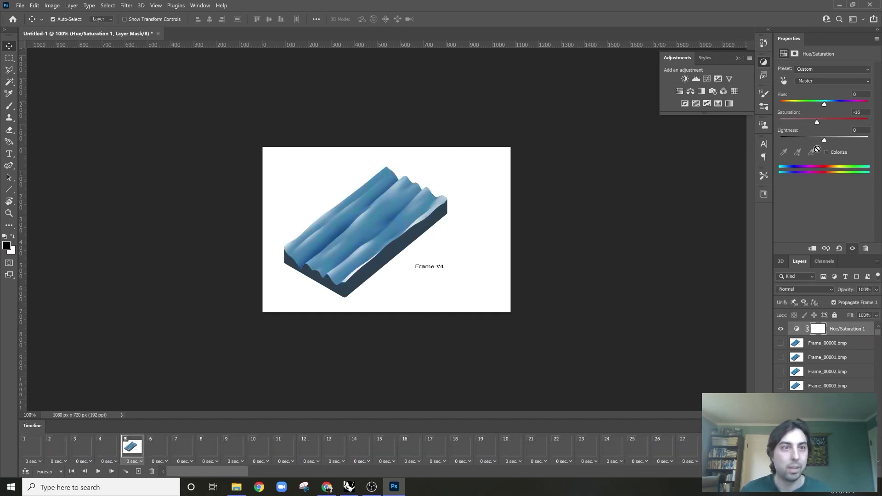
left_click(99, 472)
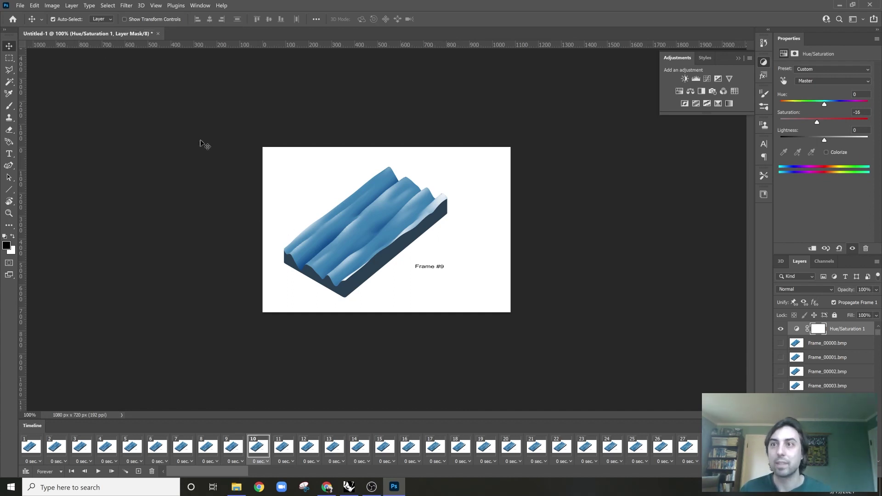
Open Save for Web (Legacy) with GIF format and the GIF 128 Dithered preset.
left_click(19, 7)
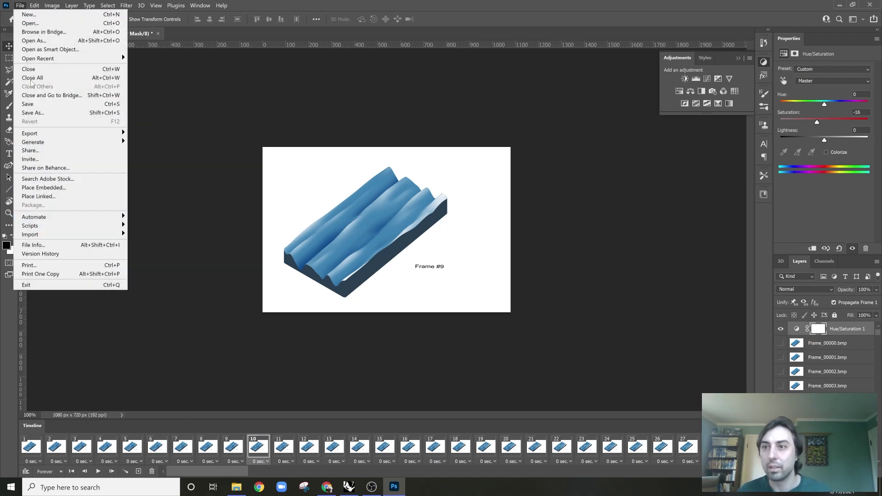
mouse_move(96, 132)
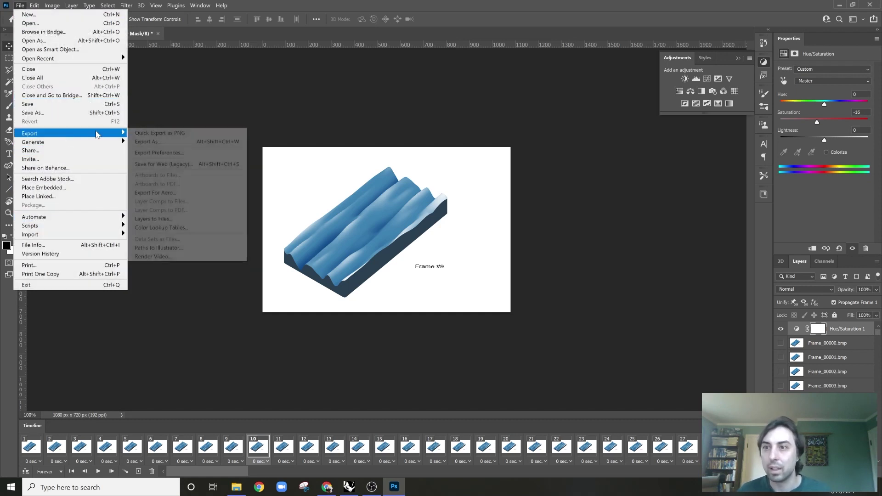
left_click(173, 164)
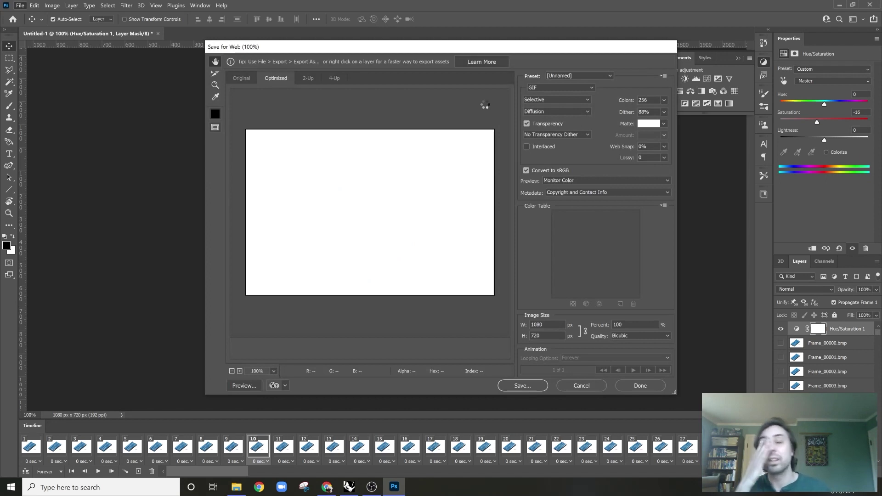
left_click(565, 87)
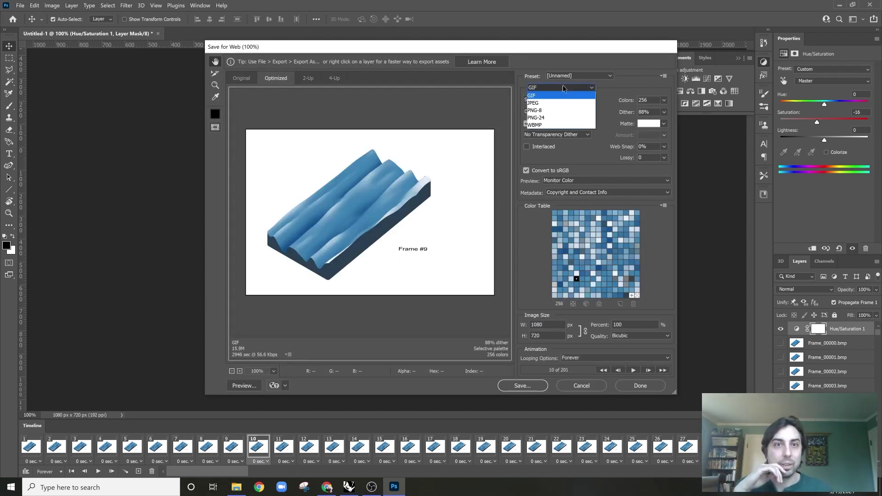
left_click(541, 90)
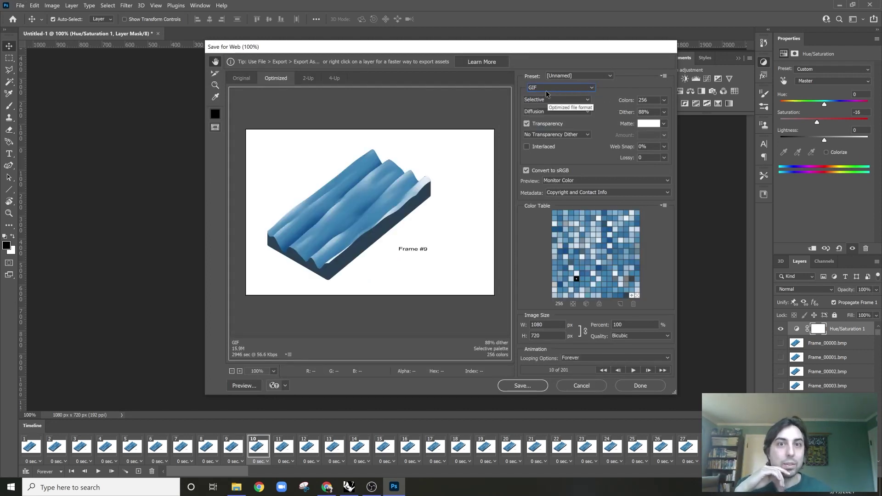
left_click(575, 77)
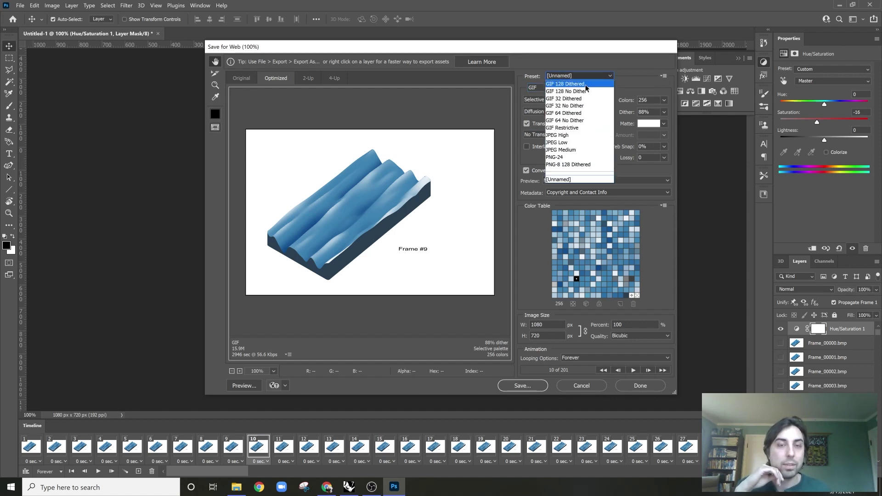
left_click(586, 85)
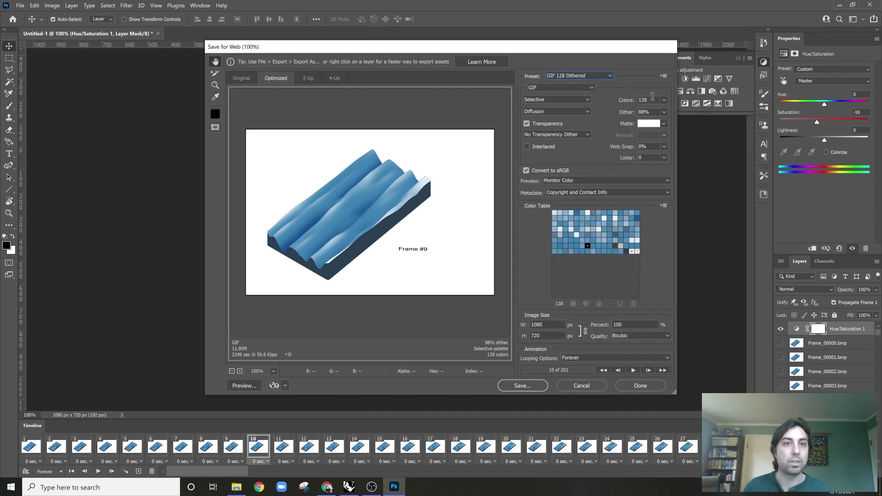
Set the GIF to 256 colours and Forever looping, then save it.
left_click_drag(654, 98, 637, 100)
left_click(663, 100)
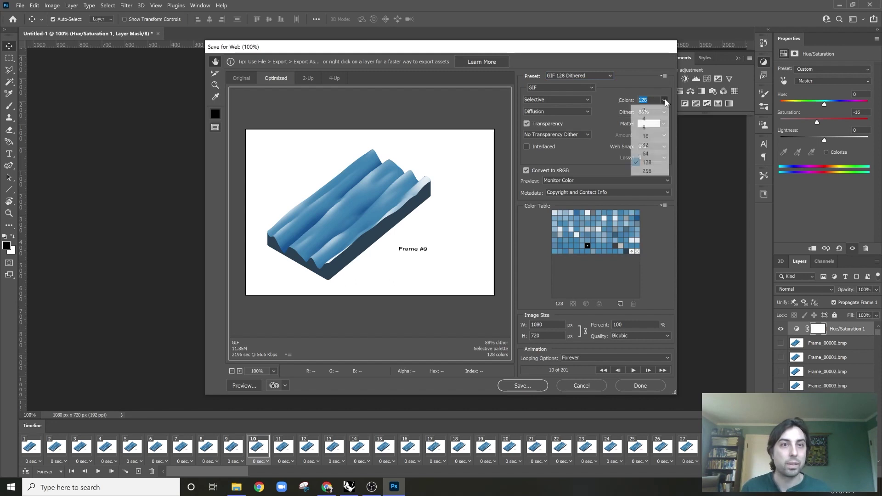
left_click(652, 173)
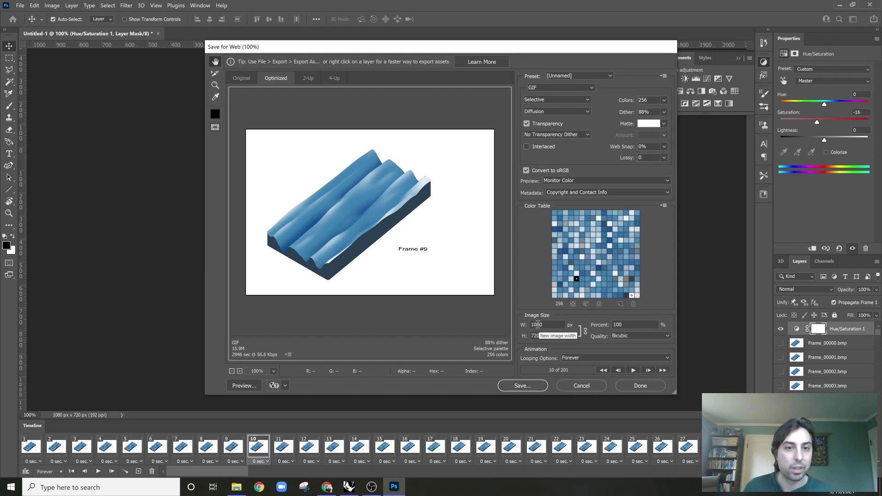
left_click(593, 358)
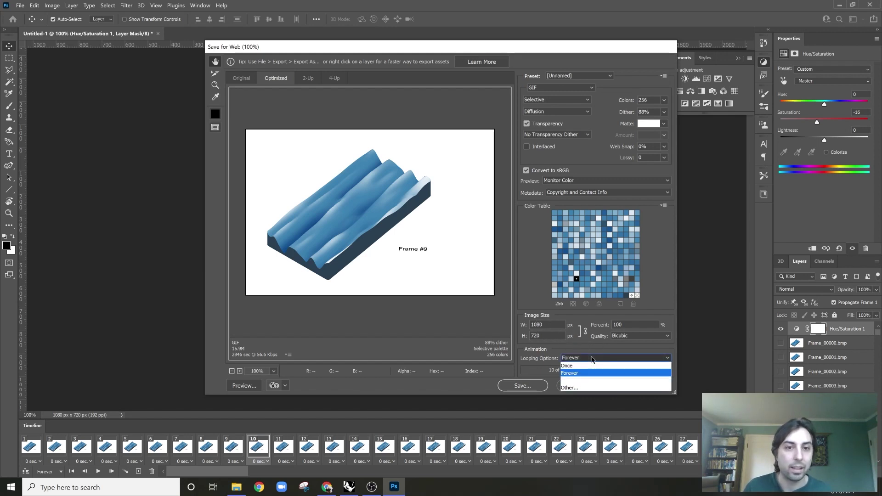
left_click(592, 376)
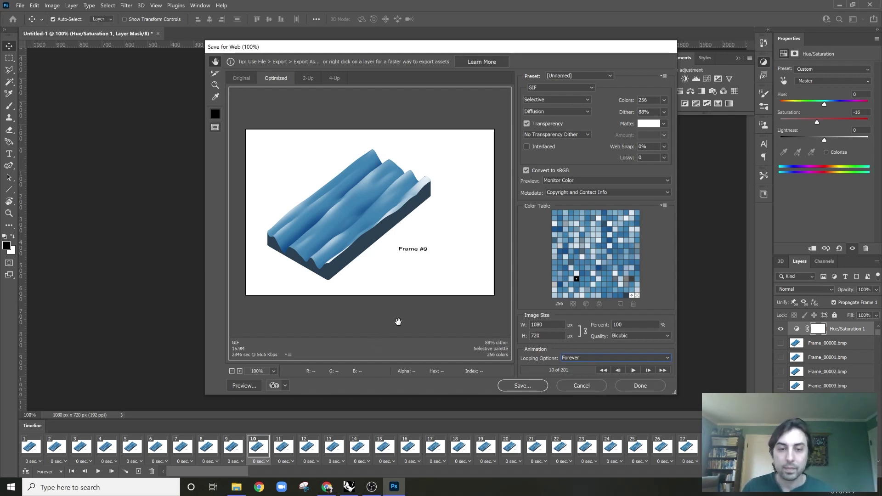
left_click(542, 388)
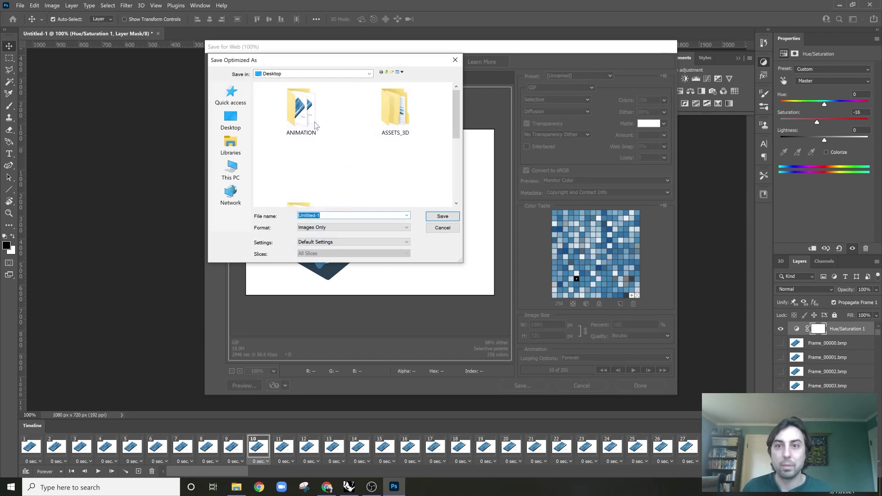
Save the GIF on the Desktop as TestGIF.
type("TestGIF")
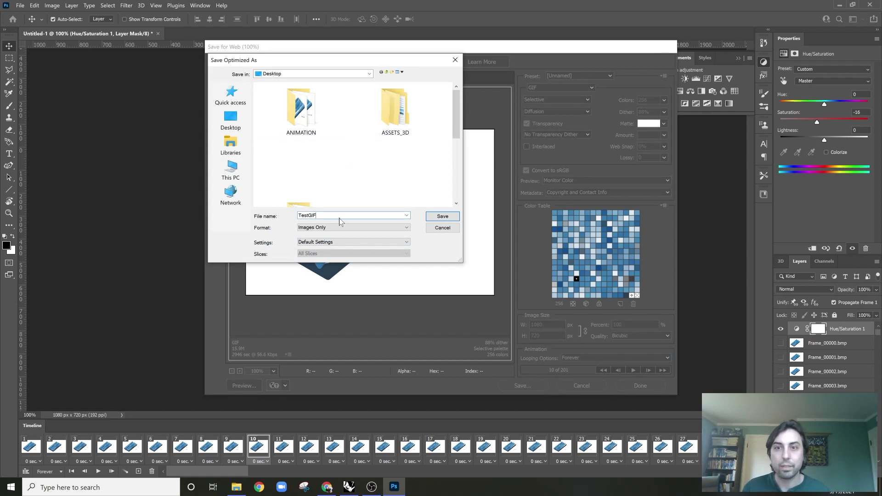
left_click(442, 216)
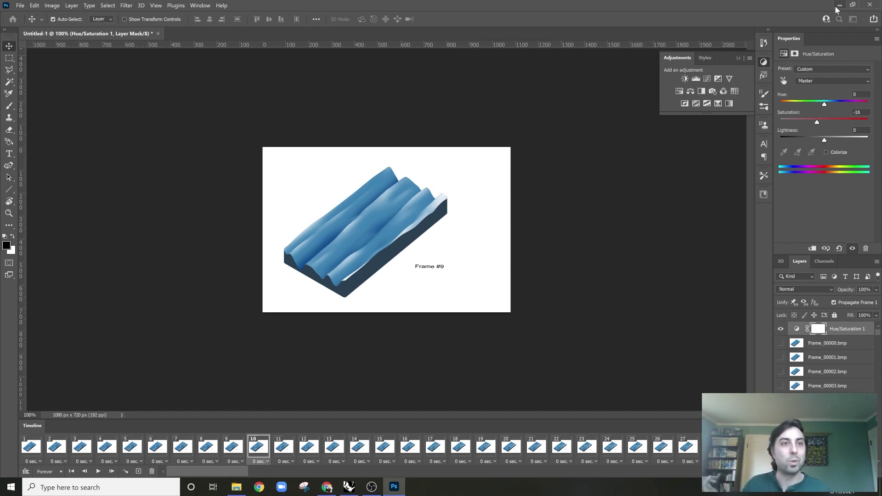
Minimise Photoshop and the ANIMATION folder window to reveal the desktop.
left_click(838, 6)
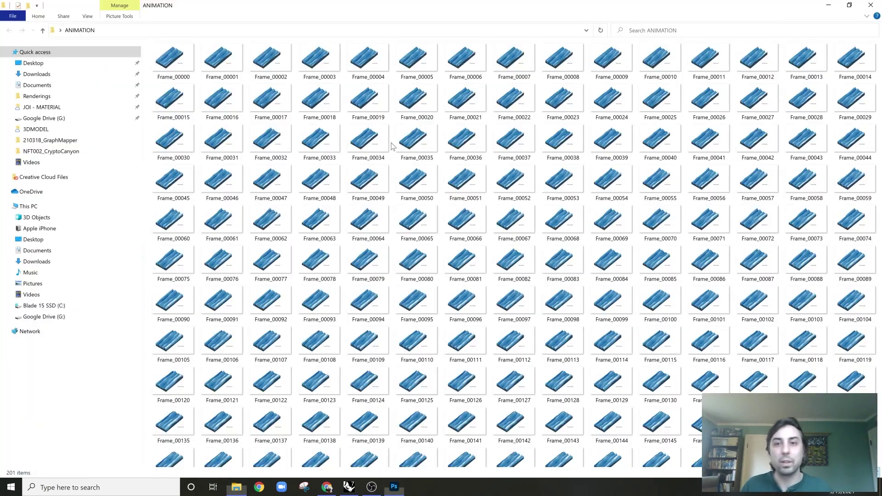
left_click(829, 7)
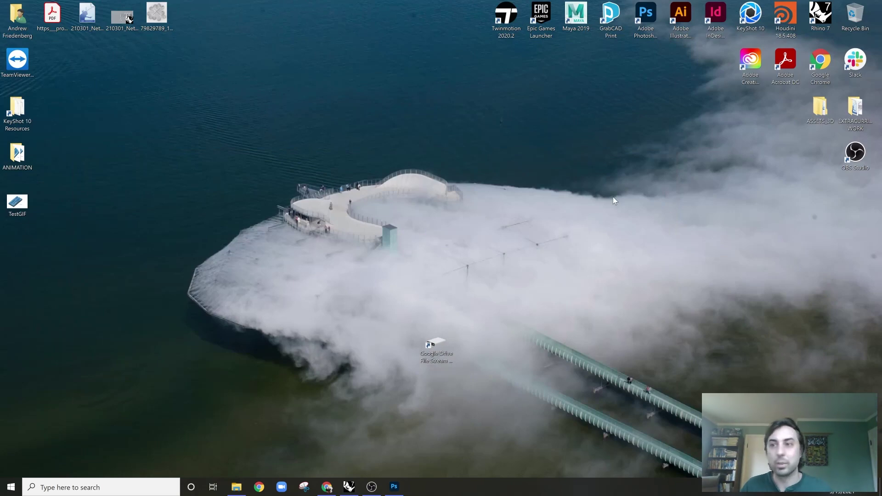